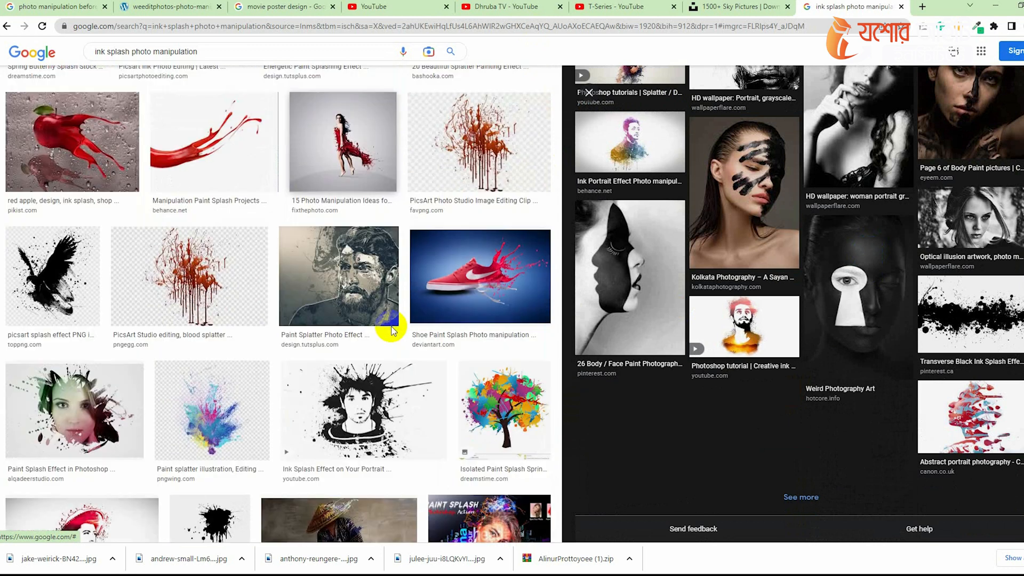
Browse the ink splash photo manipulation image results for reference ideas.
{"action": "left_click", "coordinate": [491, 293]}
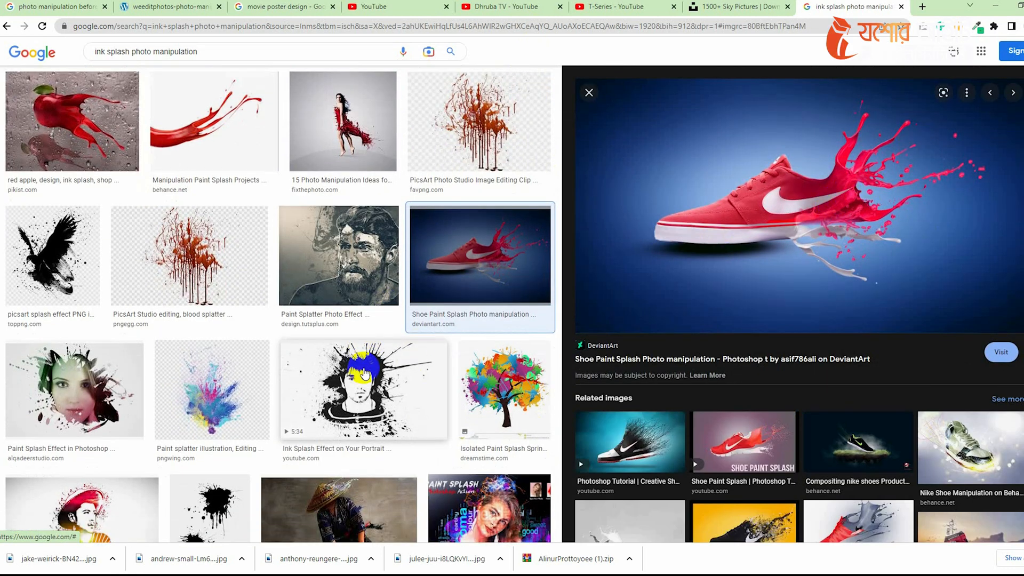
{"action": "scroll", "coordinate": [361, 376], "scroll_direction": "down", "scroll_amount": 3}
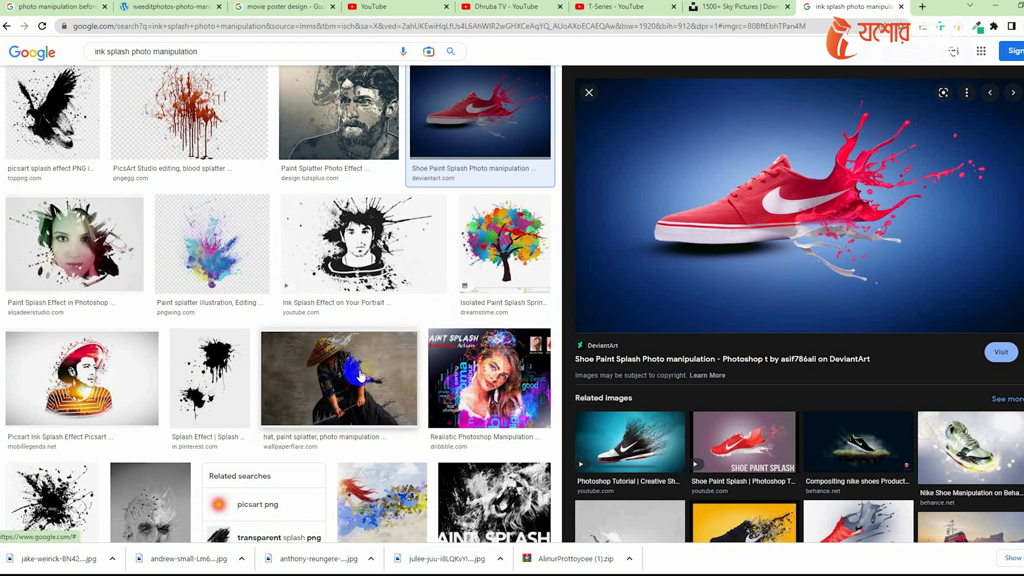
{"action": "scroll", "coordinate": [315, 338], "scroll_direction": "up", "scroll_amount": 15}
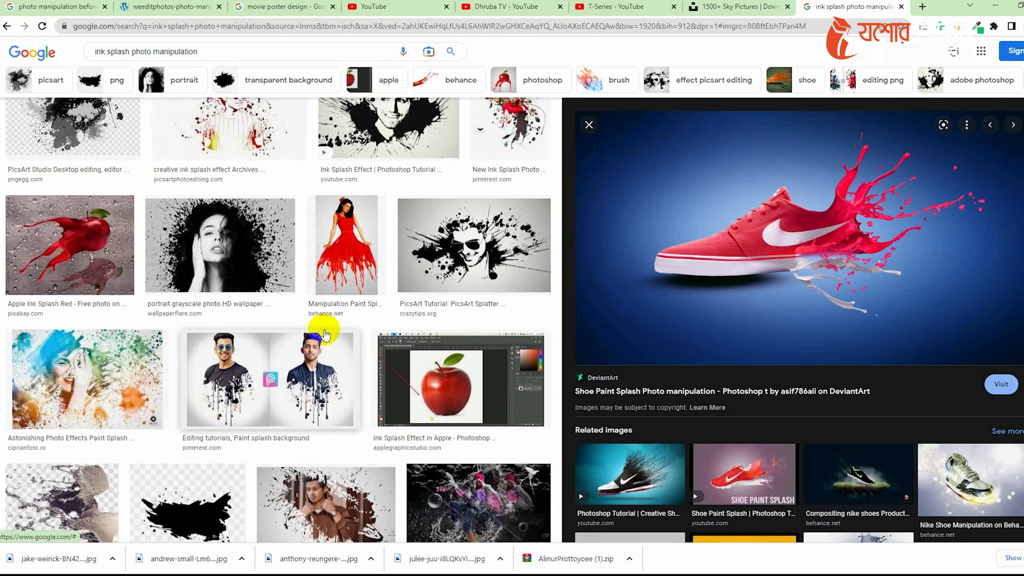
{"action": "left_click", "coordinate": [329, 329]}
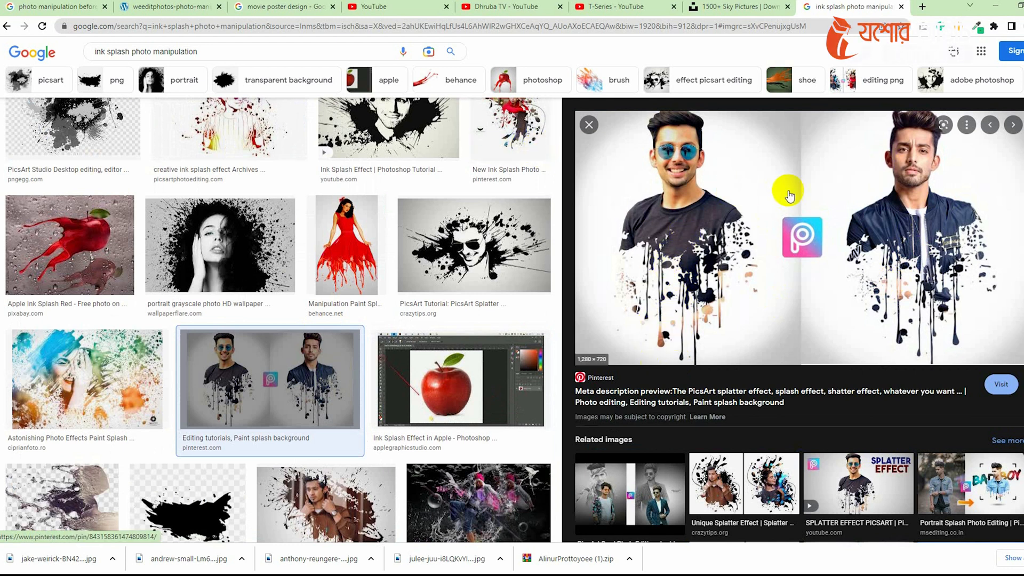
Create a new document from the Custom 1000 x 1000 px at 72 ppi preset.
{"action": "left_click", "coordinate": [995, 8]}
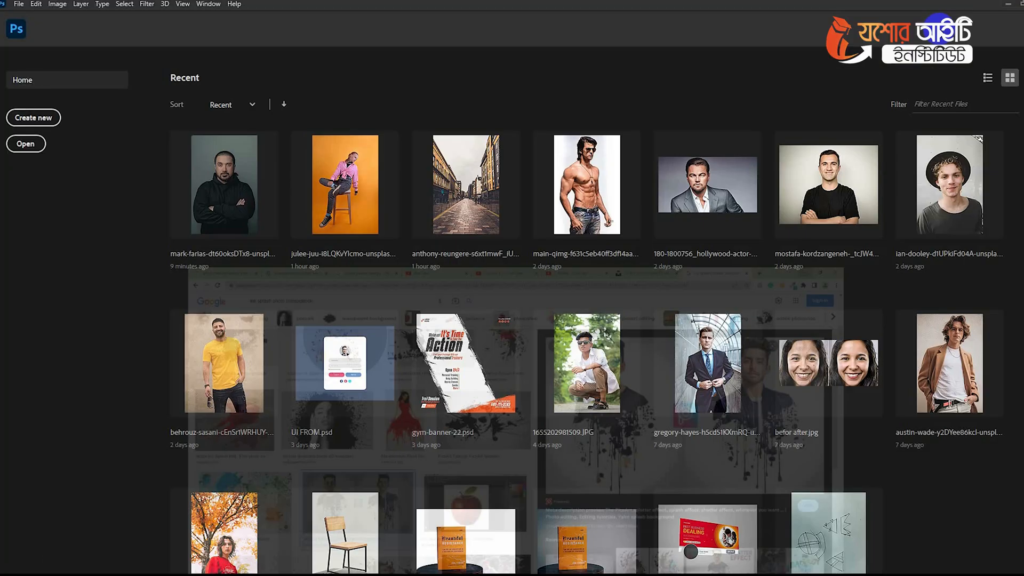
{"action": "left_click", "coordinate": [33, 118]}
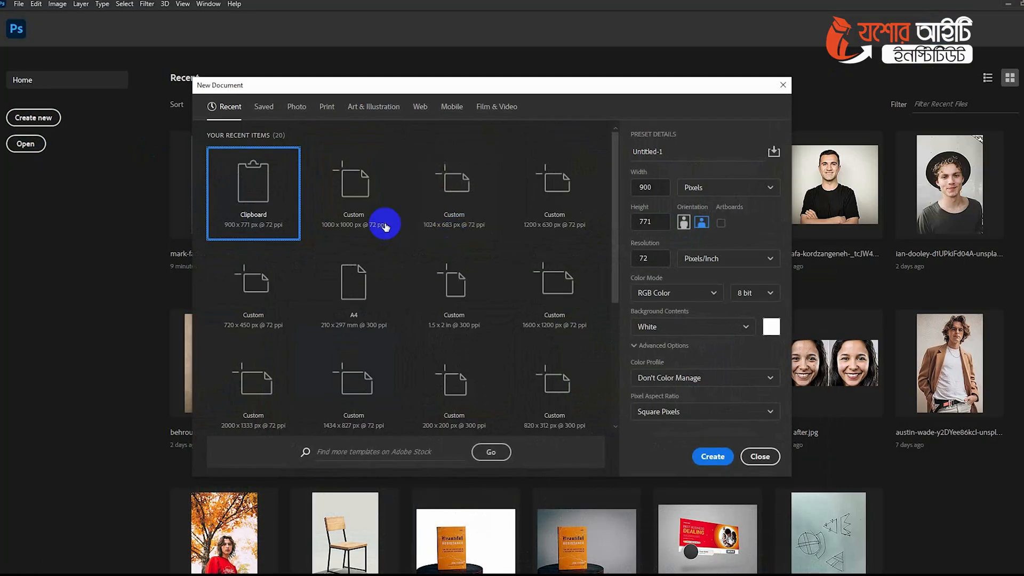
{"action": "double_click", "coordinate": [356, 188]}
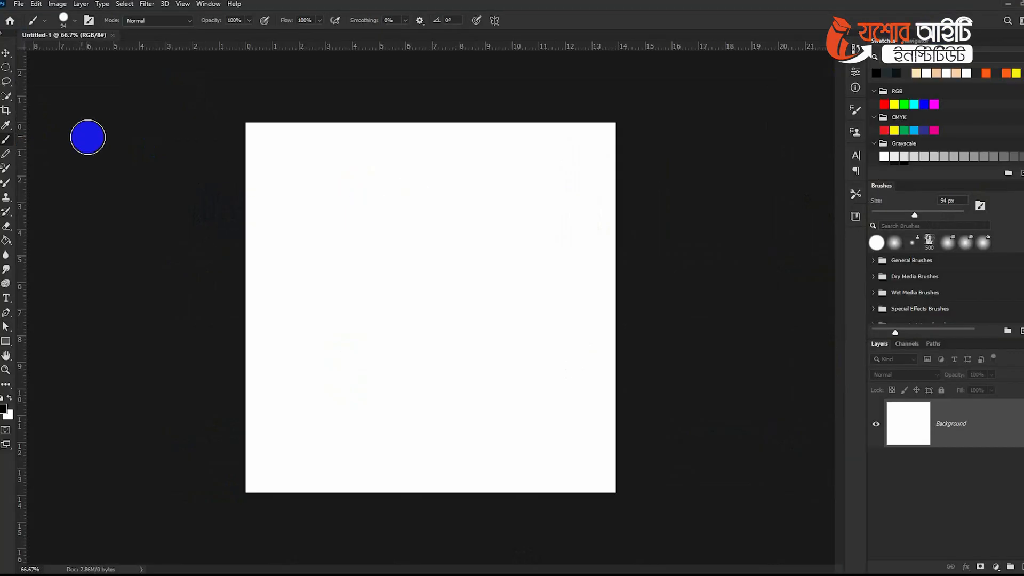
Extend the canvas height upward with the Crop tool and commit the crop.
{"action": "left_click", "coordinate": [7, 111]}
{"action": "left_click_drag", "start_coordinate": [437, 124], "coordinate": [434, 99]}
{"action": "left_click", "coordinate": [572, 21]}
{"action": "left_click", "coordinate": [15, 54]}
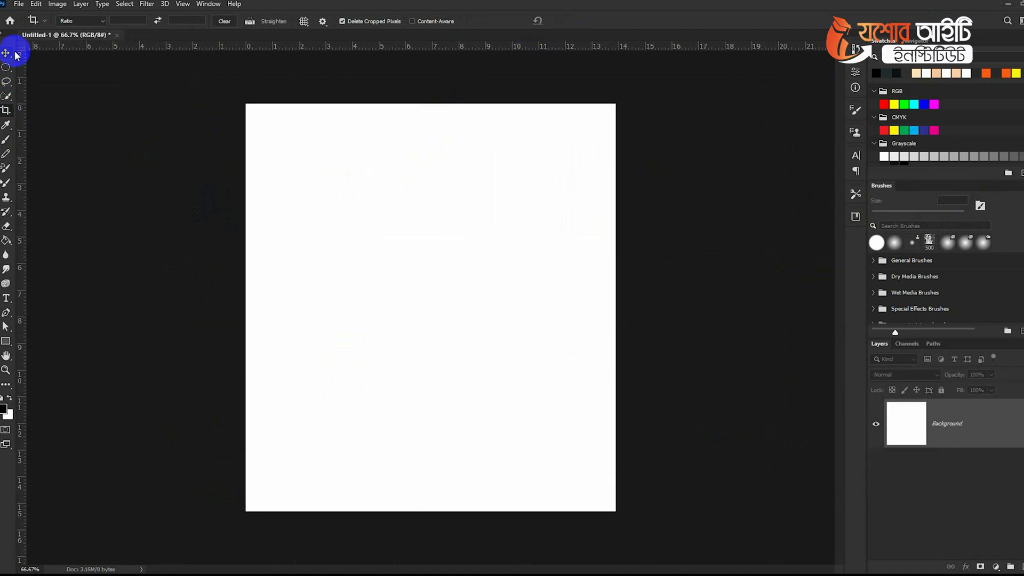
Place the photo of the man in the red sweatshirt onto the canvas, reposition it and commit.
{"action": "key", "text": "alt+Tab"}
{"action": "left_click_drag", "start_coordinate": [995, 241], "coordinate": [395, 297]}
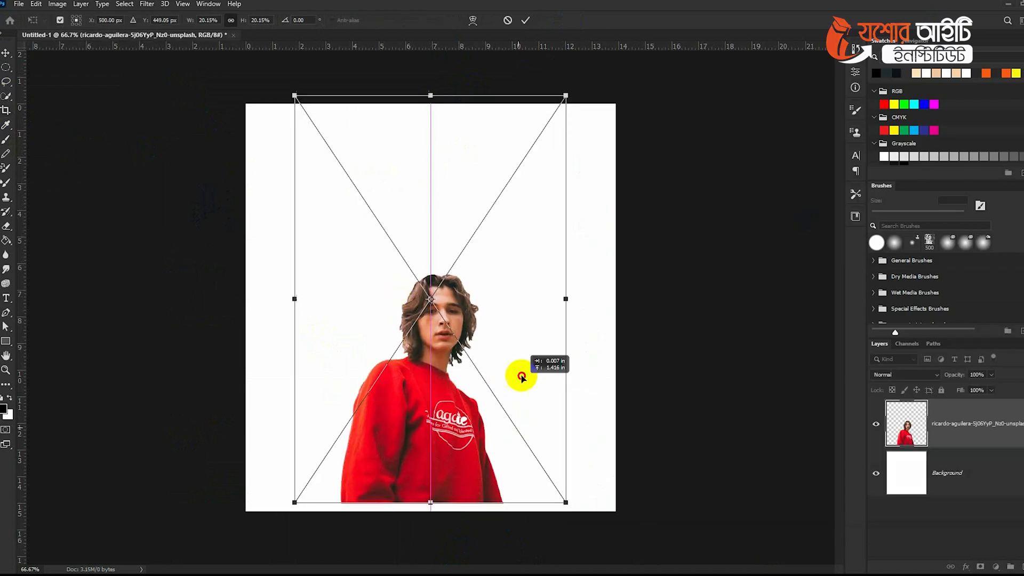
{"action": "left_click_drag", "start_coordinate": [521, 376], "coordinate": [525, 347]}
{"action": "left_click_drag", "start_coordinate": [572, 421], "coordinate": [571, 395]}
{"action": "key", "text": "Return"}
Nudge the placed photo slightly upward with the Move tool.
{"action": "key", "text": "c"}
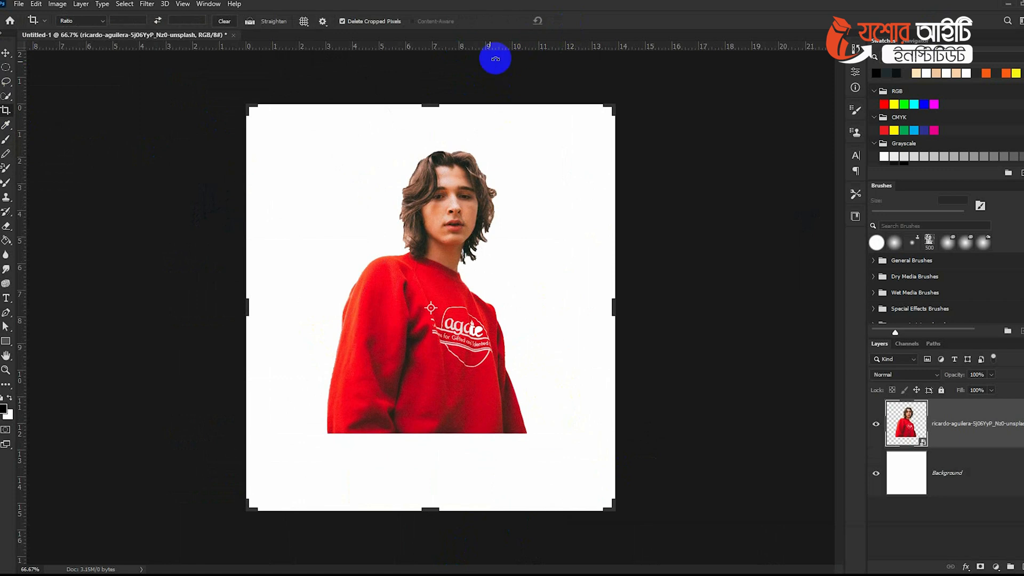
{"action": "left_click", "coordinate": [6, 55]}
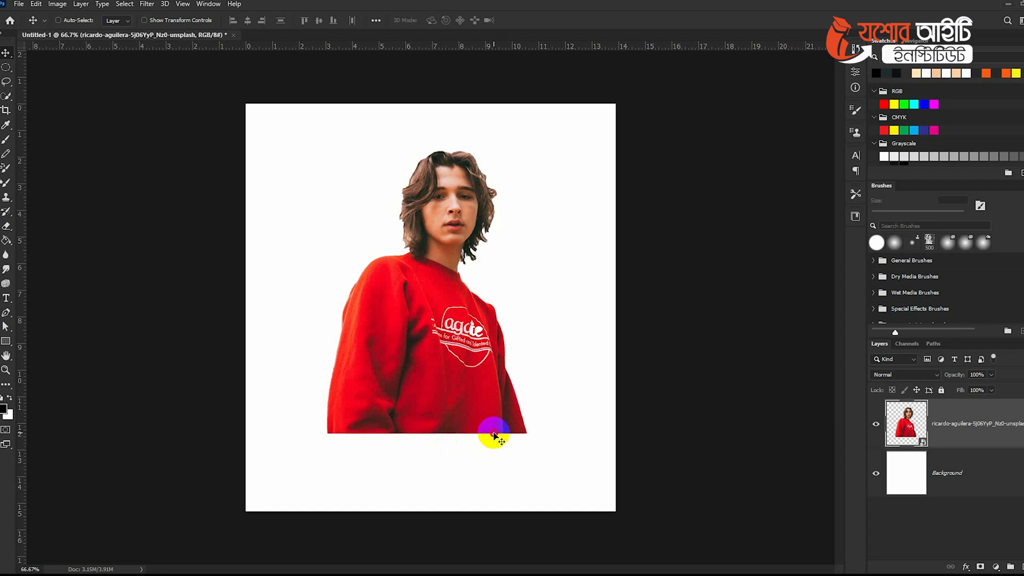
{"action": "left_click_drag", "start_coordinate": [493, 434], "coordinate": [496, 429]}
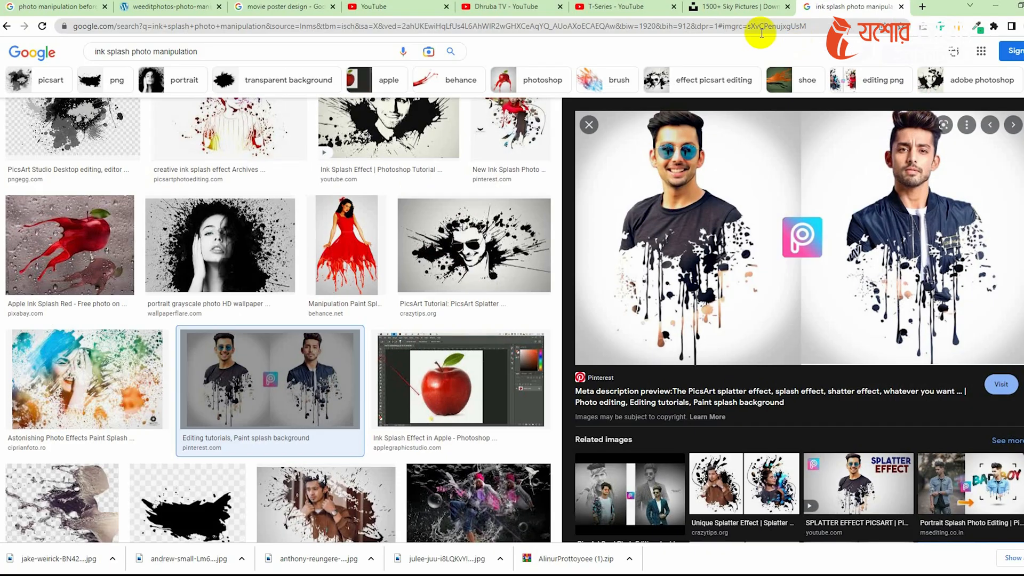
Search Google for ink splash brush in a new browser tab.
{"action": "left_click", "coordinate": [921, 8]}
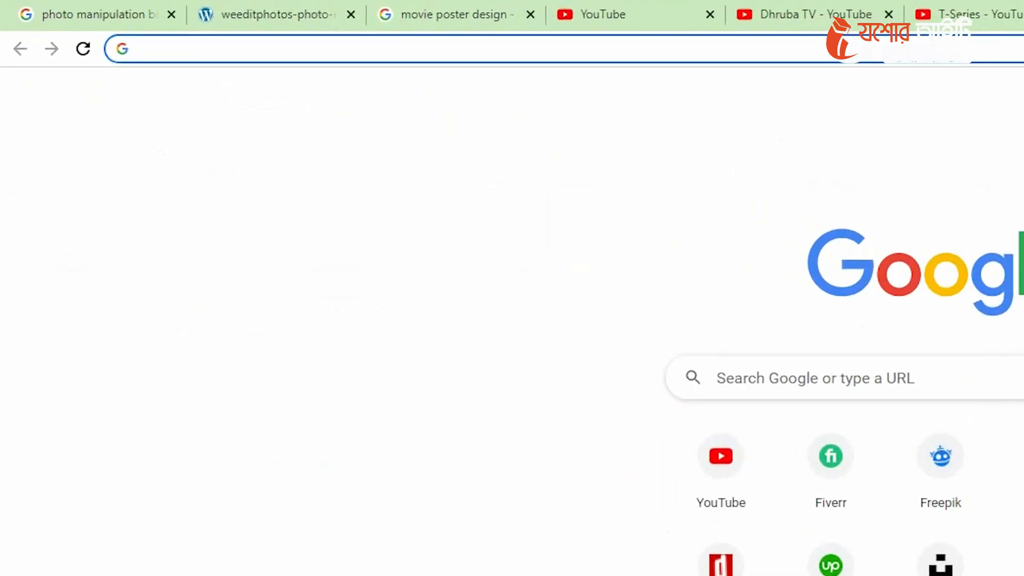
{"action": "type", "text": "ink splash"}
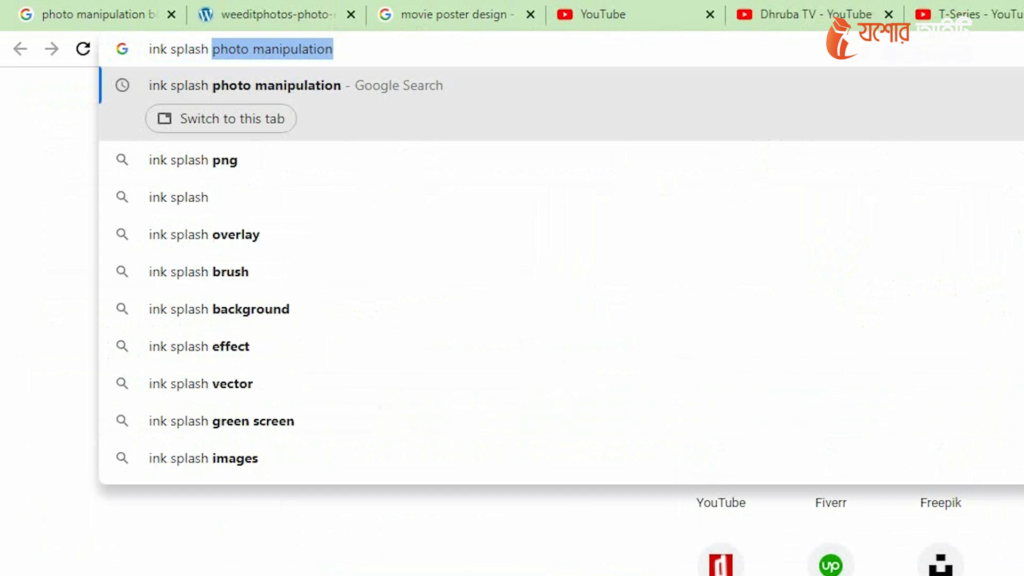
{"action": "key", "text": "Down"}
{"action": "key", "text": "Down"}
{"action": "key", "text": "Down"}
{"action": "key", "text": "Down"}
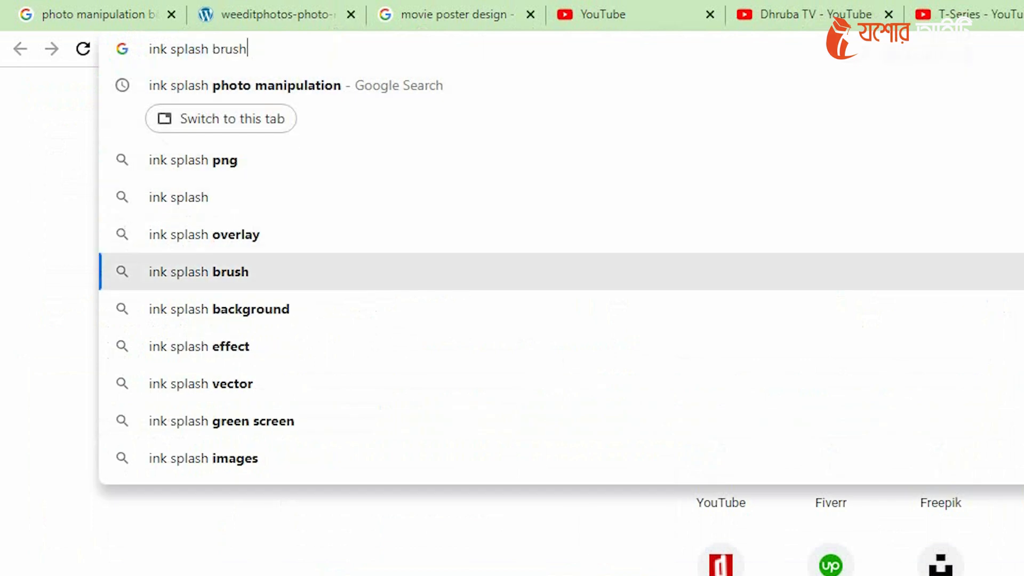
{"action": "key", "text": "Return"}
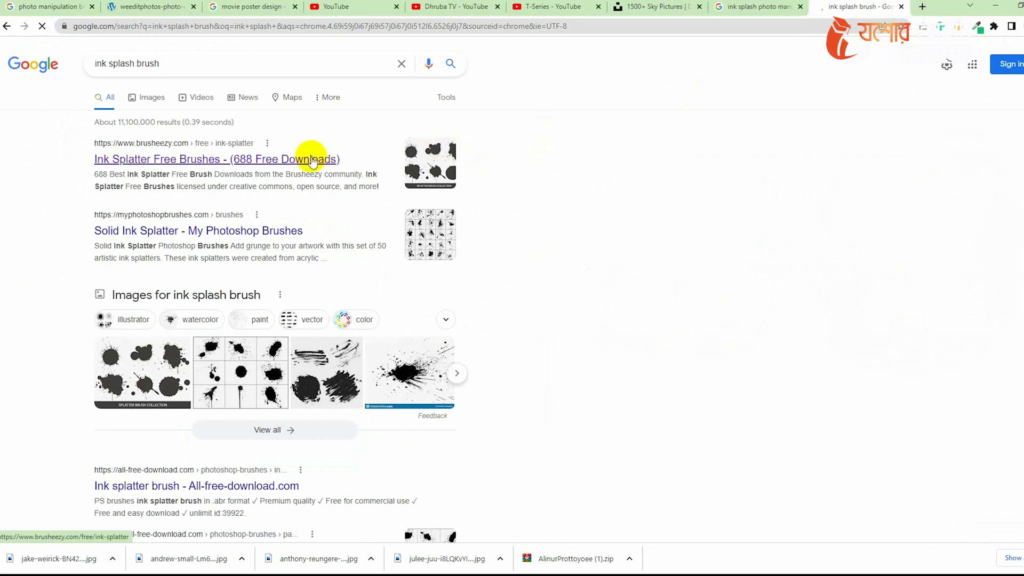
Open the Brusheezy and myPhotoshopBrushes results in new tabs and switch to the Brusheezy tab.
{"action": "middle_click", "coordinate": [315, 162]}
{"action": "middle_click", "coordinate": [233, 227]}
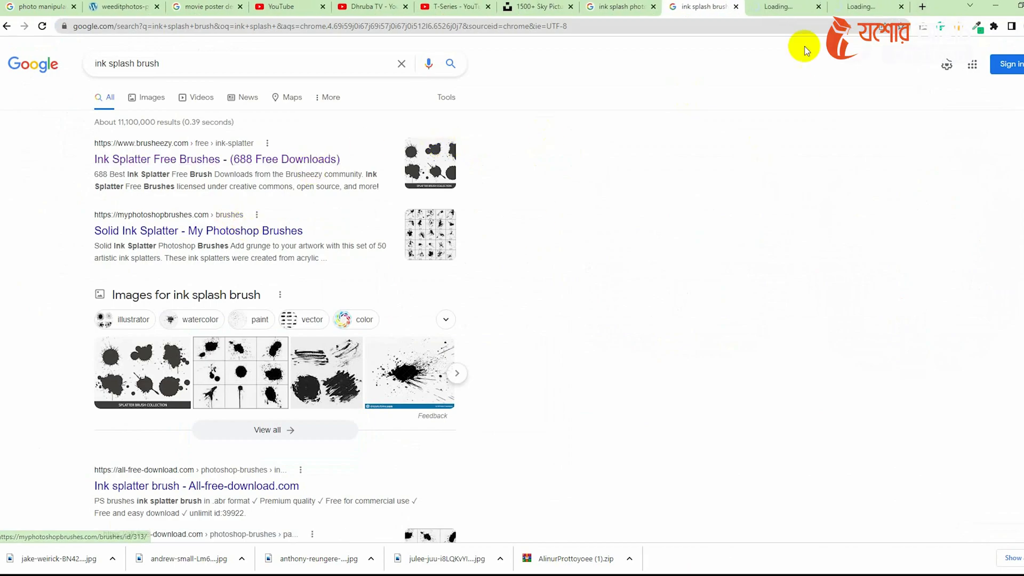
{"action": "left_click", "coordinate": [799, 6]}
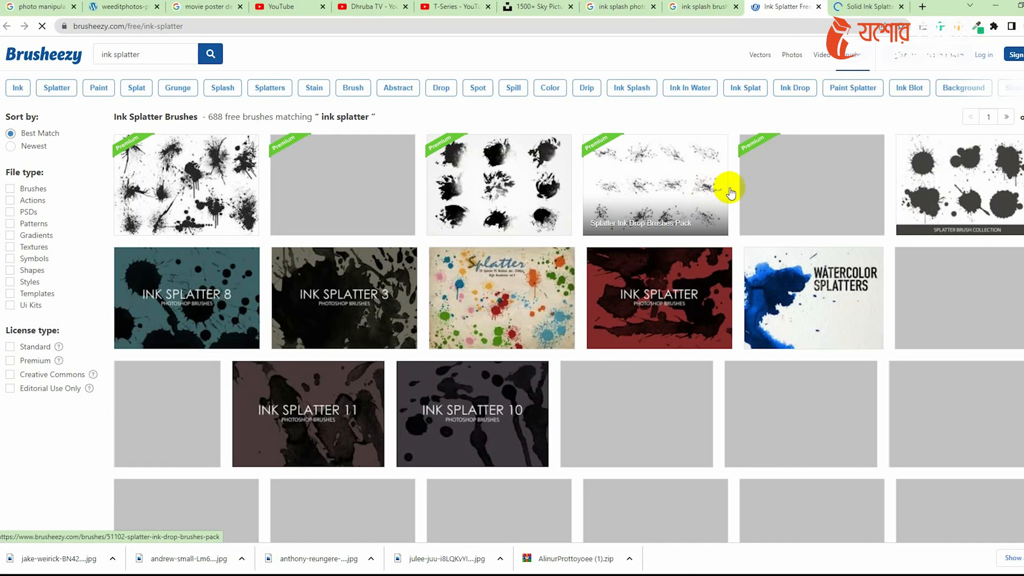
Examine the Solid Ink Splatter brush set page on myPhotoshopBrushes.
{"action": "scroll", "coordinate": [330, 306], "scroll_direction": "down", "scroll_amount": 2}
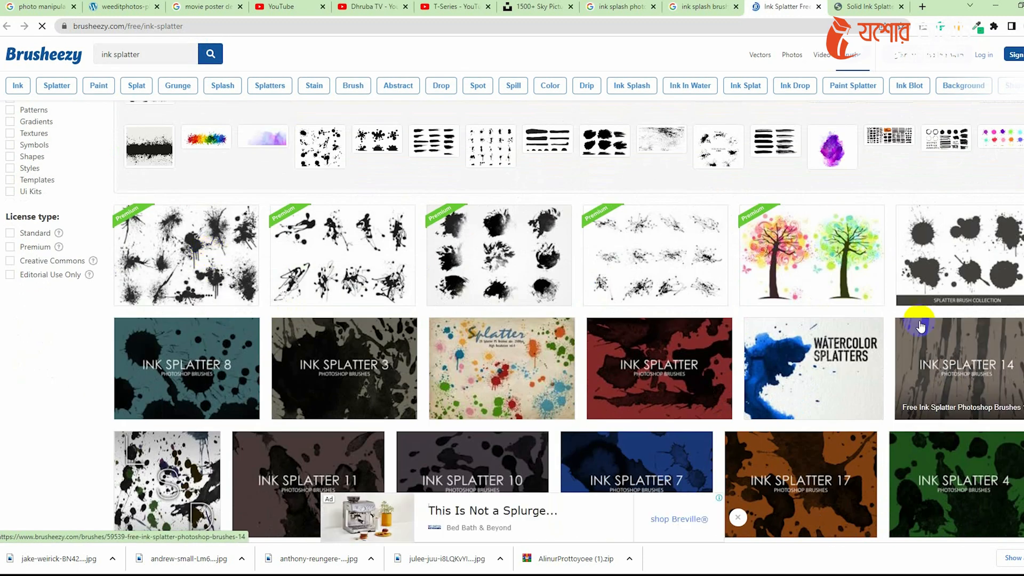
{"action": "left_click", "coordinate": [867, 6]}
{"action": "scroll", "coordinate": [542, 315], "scroll_direction": "down", "scroll_amount": 4}
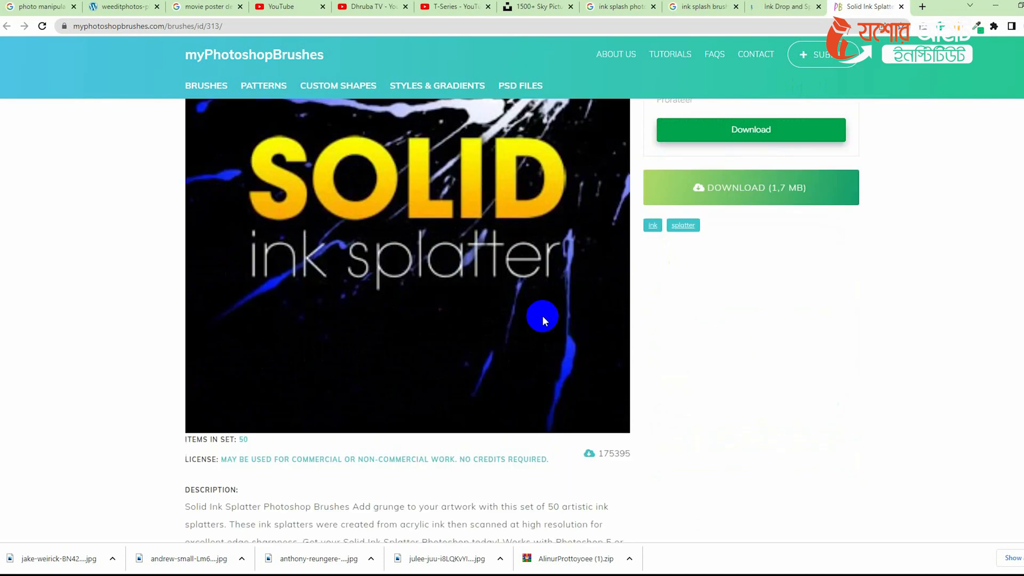
{"action": "scroll", "coordinate": [450, 331], "scroll_direction": "up", "scroll_amount": 4}
Examine the Ink Drop And Spray Paint Brushes Pack page on Brusheezy and return to the listing.
{"action": "left_click", "coordinate": [825, 5]}
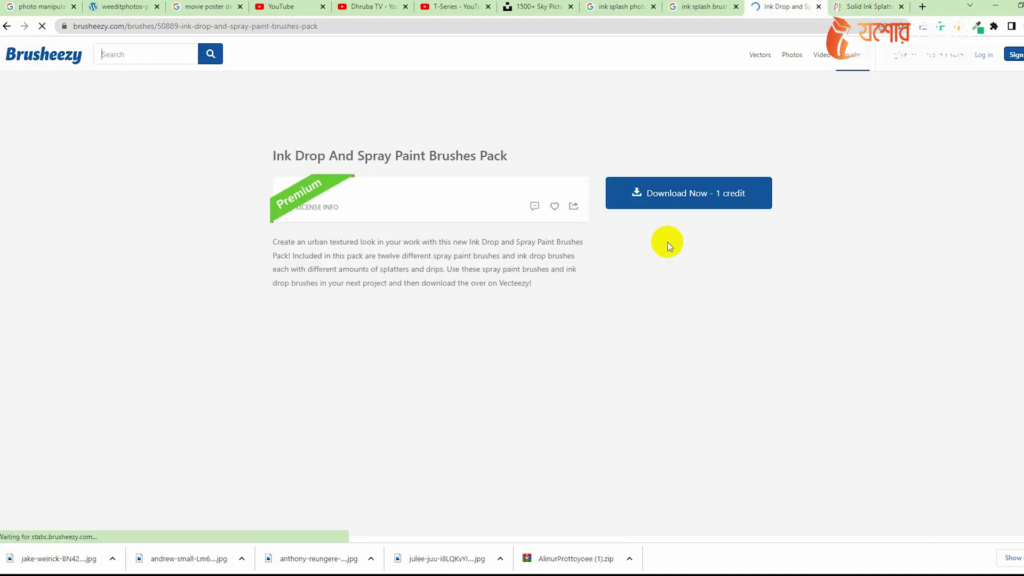
{"action": "scroll", "coordinate": [553, 270], "scroll_direction": "down", "scroll_amount": 4}
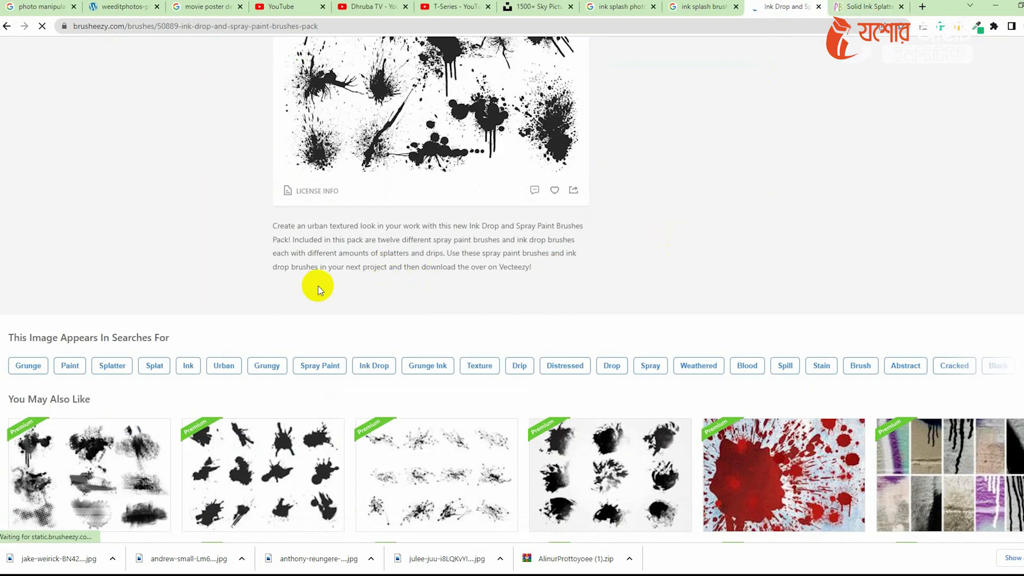
{"action": "scroll", "coordinate": [315, 286], "scroll_direction": "up", "scroll_amount": 4}
{"action": "left_click", "coordinate": [476, 341]}
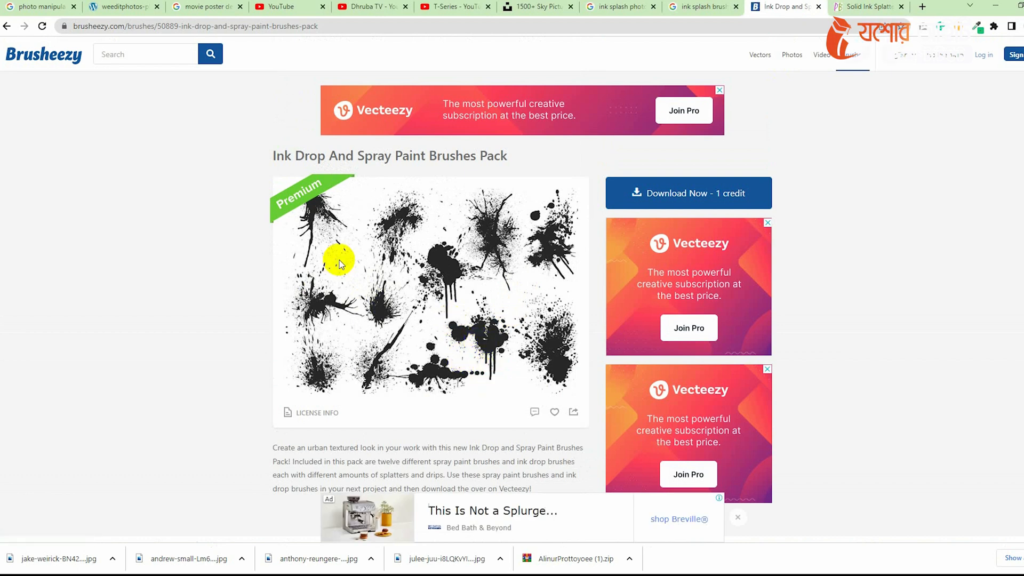
{"action": "left_click", "coordinate": [6, 30]}
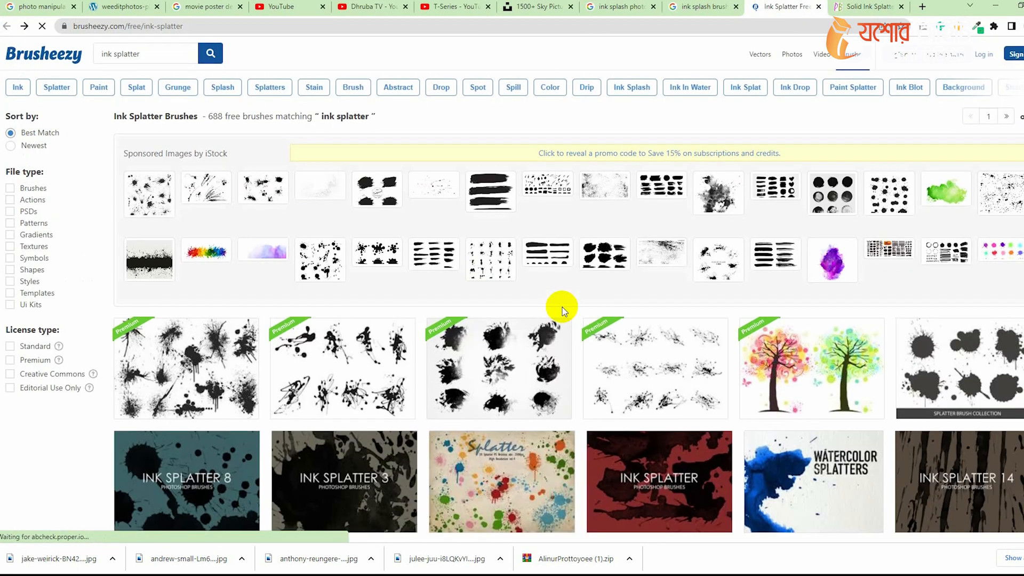
Browse the Brusheezy ink splatter brush listings.
{"action": "scroll", "coordinate": [562, 307], "scroll_direction": "down", "scroll_amount": 5}
{"action": "scroll", "coordinate": [562, 307], "scroll_direction": "down", "scroll_amount": 5}
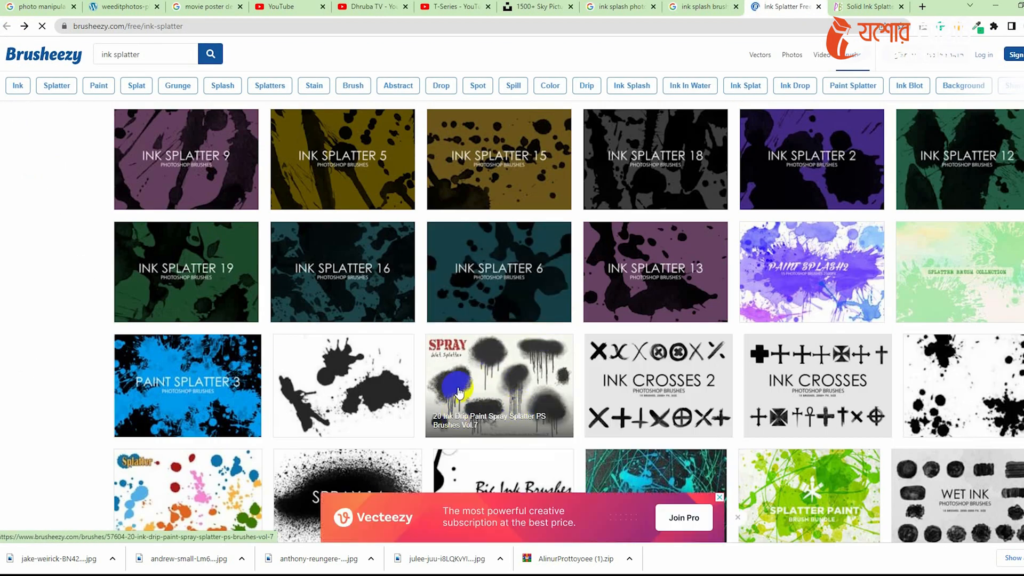
{"action": "scroll", "coordinate": [766, 405], "scroll_direction": "up", "scroll_amount": 4}
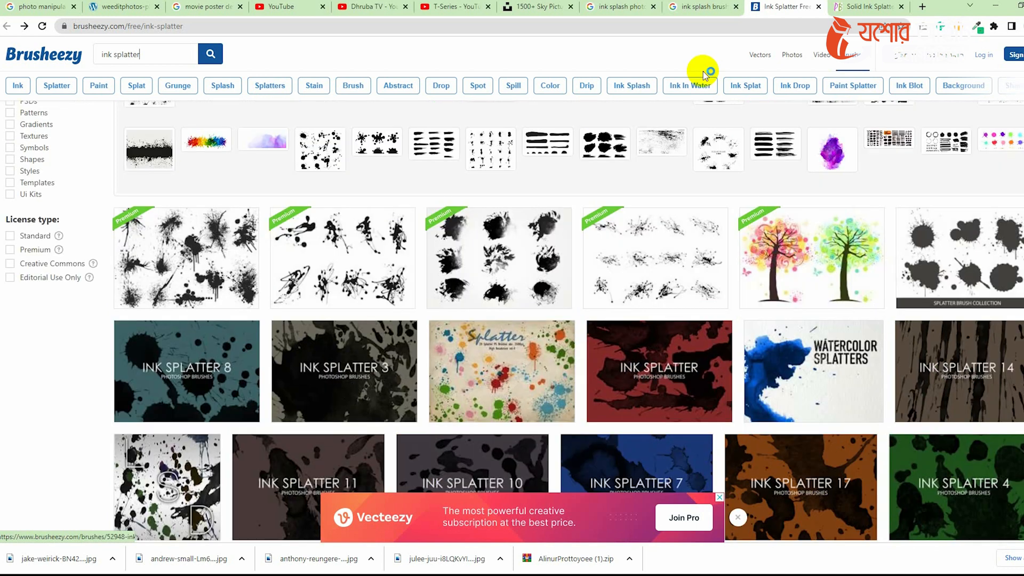
{"action": "left_click", "coordinate": [705, 6]}
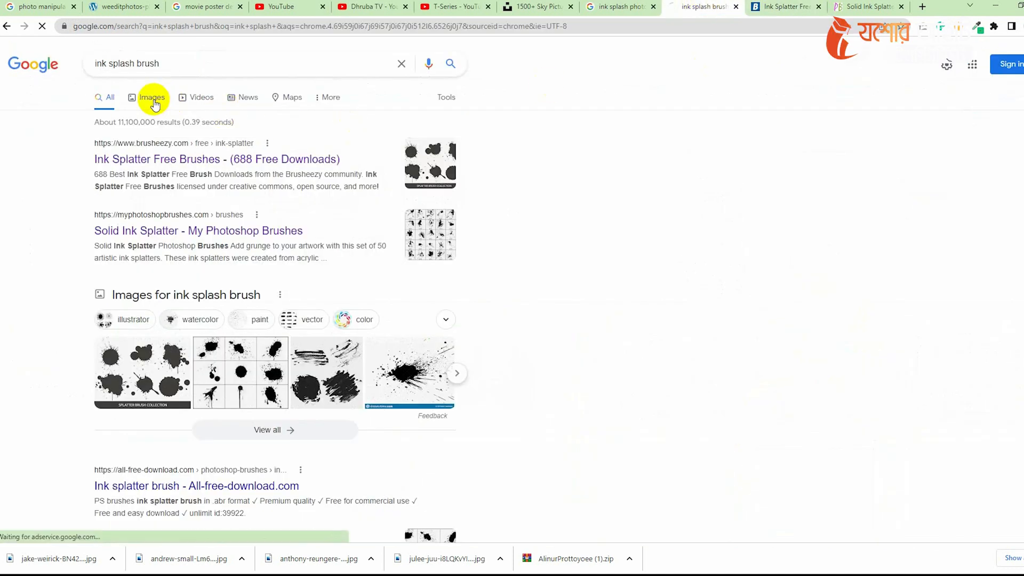
Browse Google image results for ink splash brush and open an ink drip splash preview.
{"action": "left_click", "coordinate": [153, 100]}
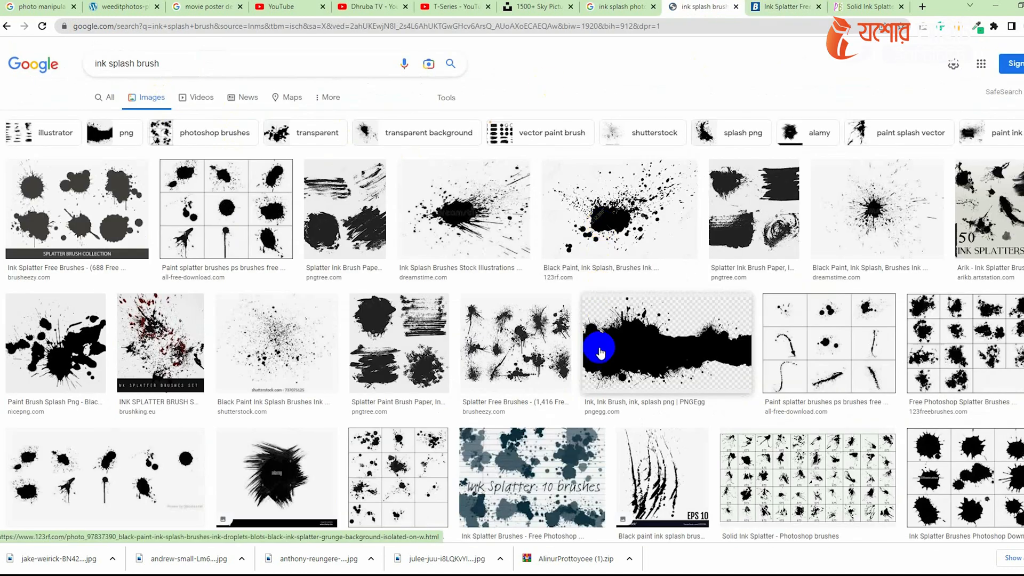
{"action": "scroll", "coordinate": [213, 372], "scroll_direction": "down", "scroll_amount": 4}
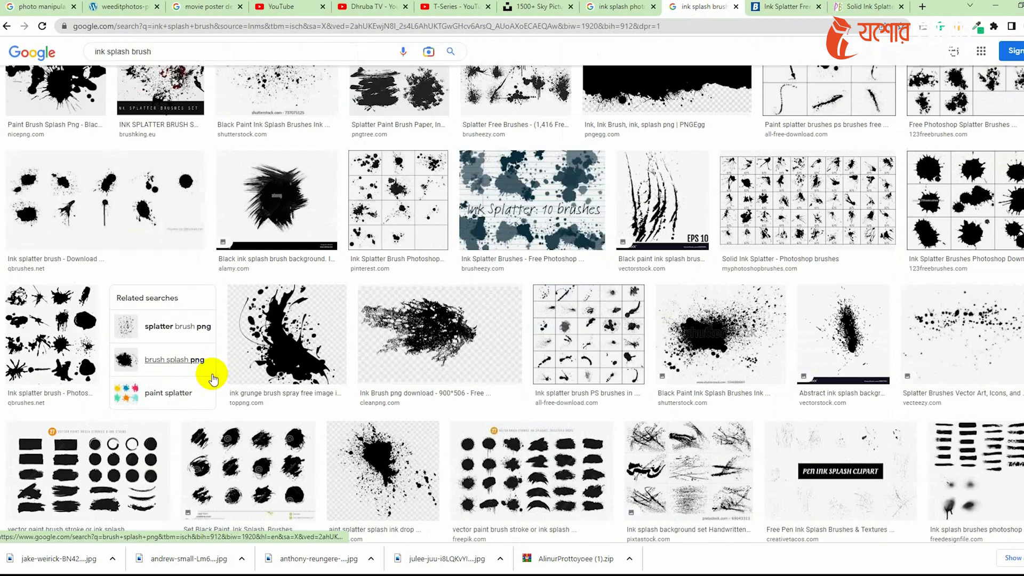
{"action": "scroll", "coordinate": [235, 372], "scroll_direction": "down", "scroll_amount": 3}
{"action": "scroll", "coordinate": [779, 410], "scroll_direction": "down", "scroll_amount": 8}
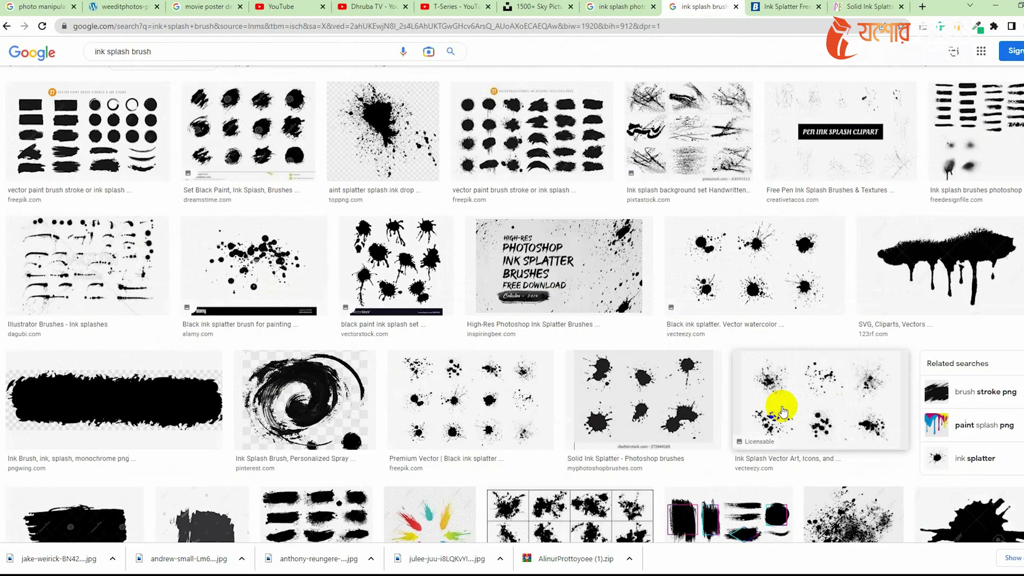
{"action": "scroll", "coordinate": [781, 411], "scroll_direction": "down", "scroll_amount": 1}
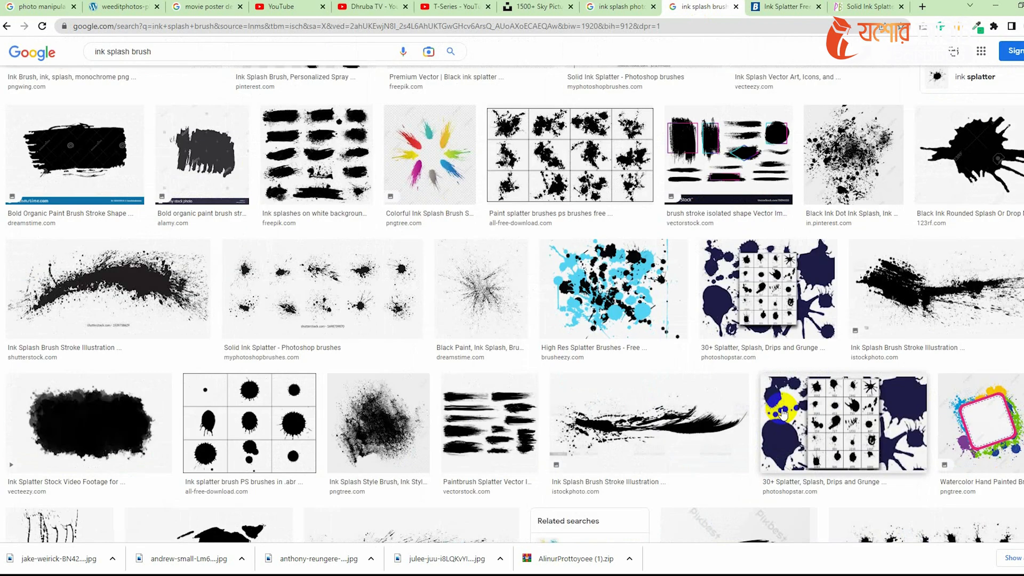
{"action": "scroll", "coordinate": [781, 414], "scroll_direction": "down", "scroll_amount": 7}
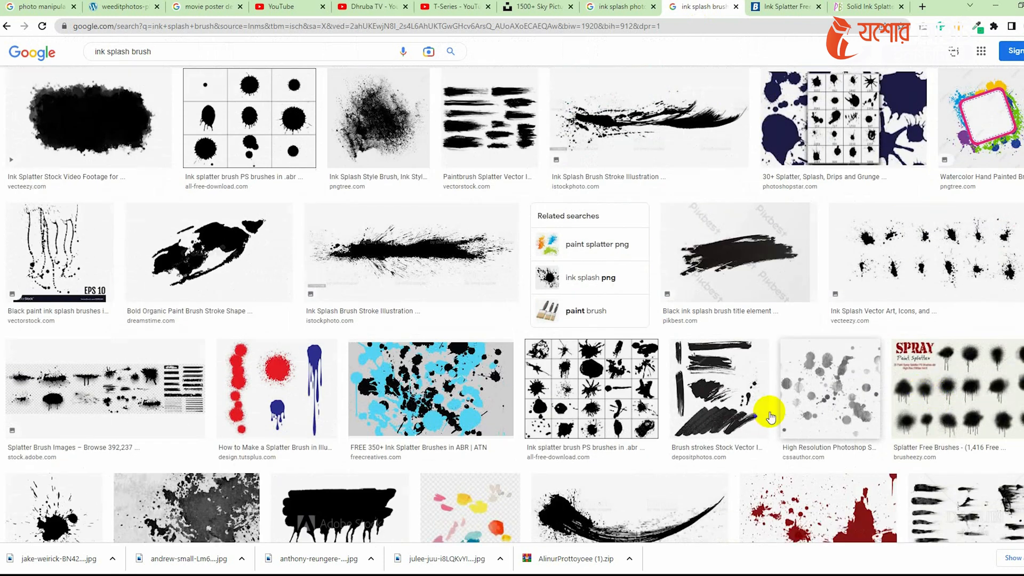
{"action": "scroll", "coordinate": [634, 393], "scroll_direction": "down", "scroll_amount": 4}
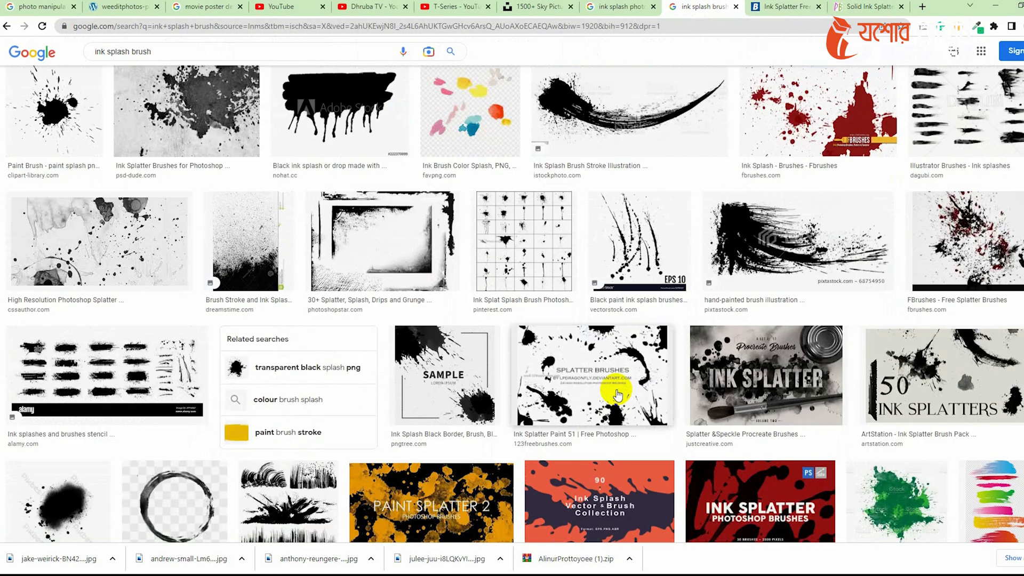
{"action": "scroll", "coordinate": [616, 393], "scroll_direction": "down", "scroll_amount": 4}
{"action": "scroll", "coordinate": [616, 394], "scroll_direction": "down", "scroll_amount": 5}
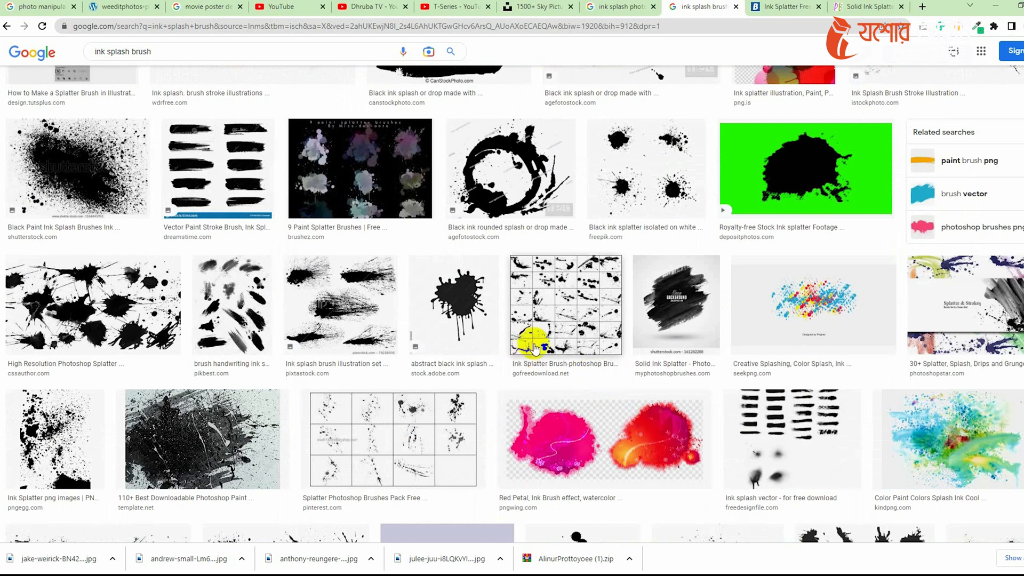
{"action": "scroll", "coordinate": [535, 345], "scroll_direction": "down", "scroll_amount": 9}
{"action": "scroll", "coordinate": [423, 339], "scroll_direction": "up", "scroll_amount": 4}
{"action": "left_click", "coordinate": [285, 236]}
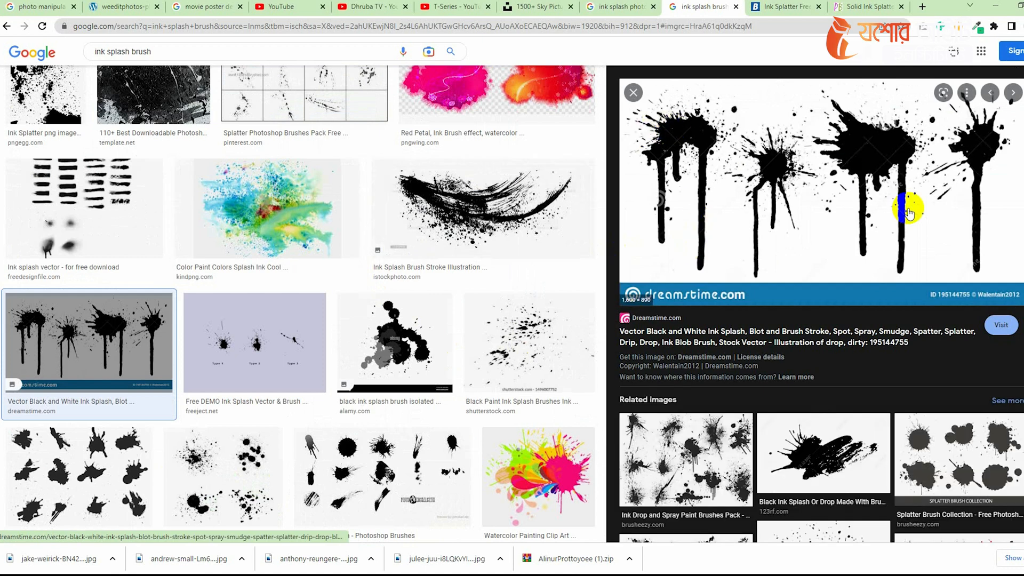
Copy the ink drip splash image from the preview and switch to Photoshop.
{"action": "right_click", "coordinate": [760, 122]}
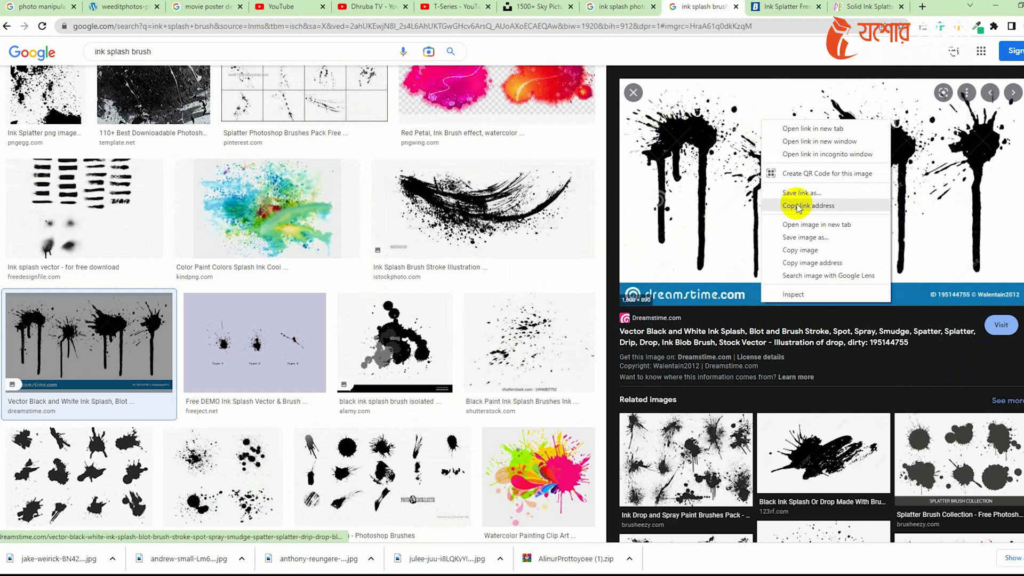
{"action": "left_click", "coordinate": [805, 249]}
{"action": "key", "text": "alt+Tab"}
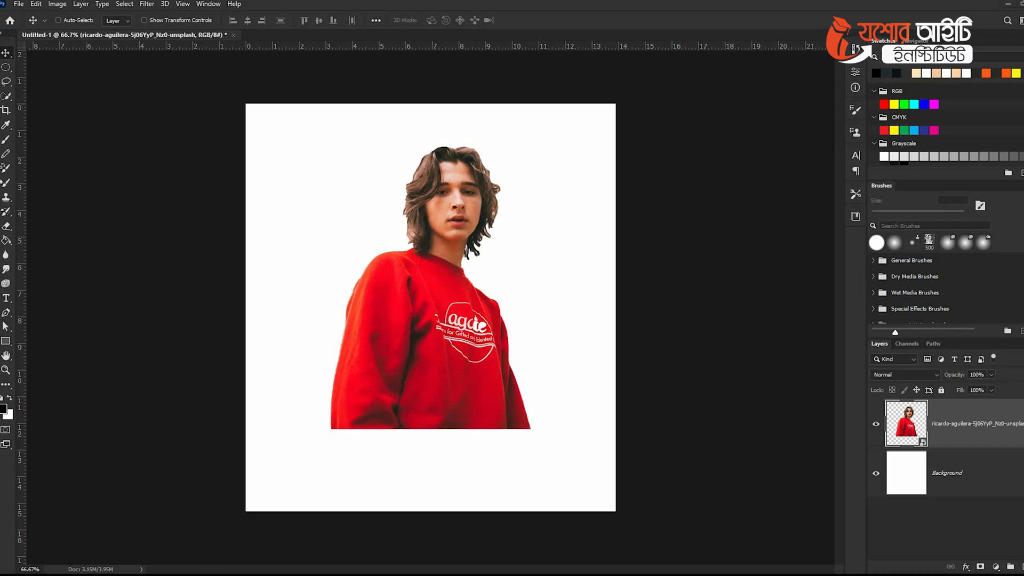
Create a new document with the default size and paste the copied ink splash image into it.
{"action": "left_click", "coordinate": [26, 4]}
{"action": "left_click", "coordinate": [32, 15]}
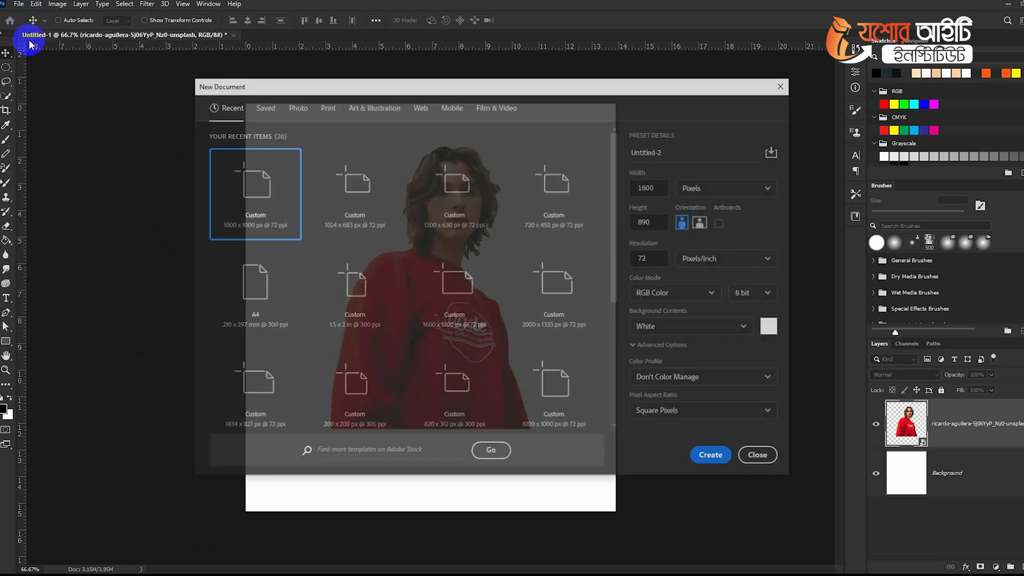
{"action": "key", "text": "Return"}
{"action": "key", "text": "ctrl+v"}
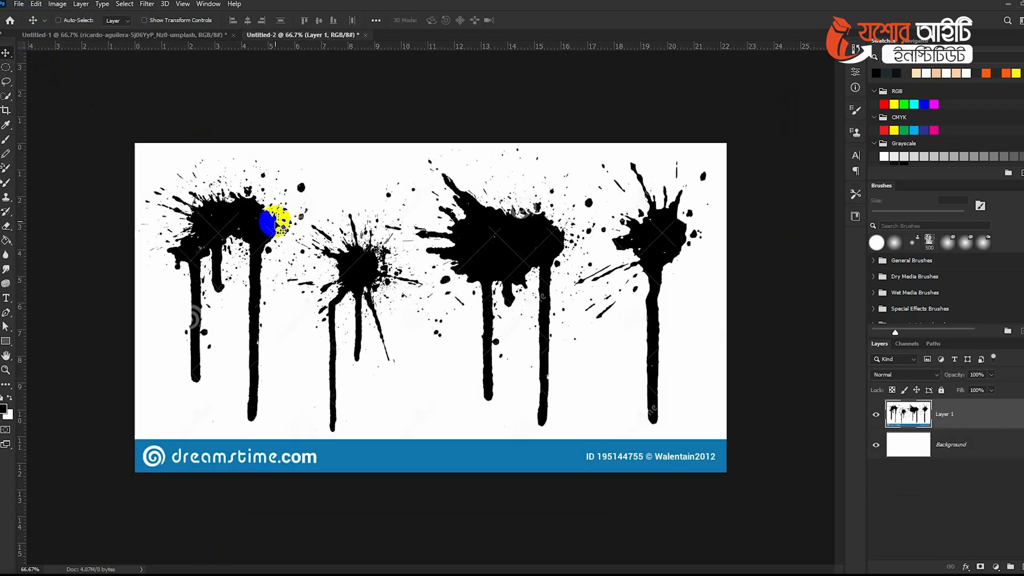
Select the leftmost ink drip splash with the Rectangular Marquee and define it as a brush preset named Sampled Brush 12.
{"action": "key", "text": "ctrl+0"}
{"action": "right_click", "coordinate": [6, 67]}
{"action": "left_click", "coordinate": [42, 65]}
{"action": "left_click_drag", "start_coordinate": [74, 109], "coordinate": [265, 461]}
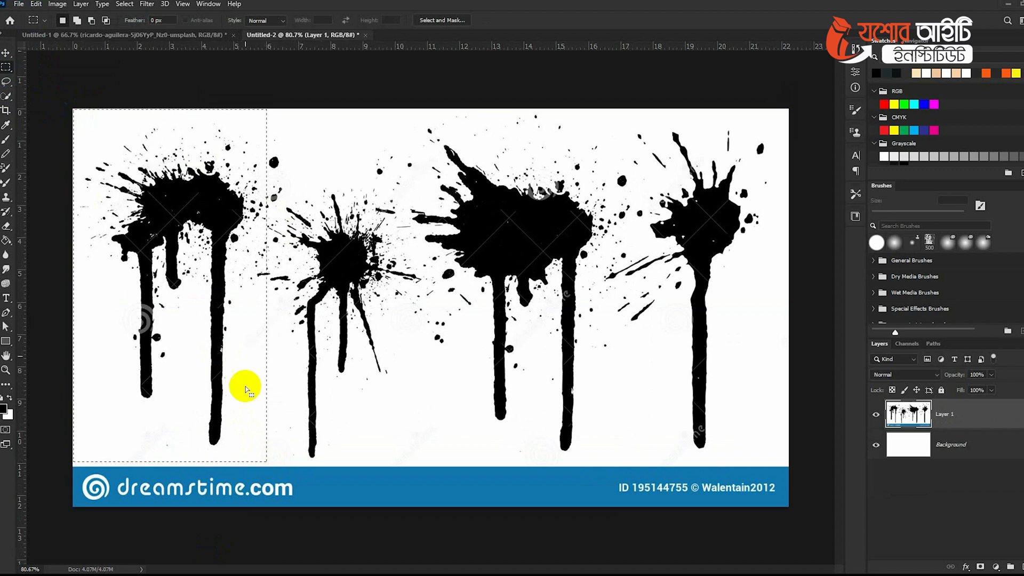
{"action": "left_click", "coordinate": [36, 3]}
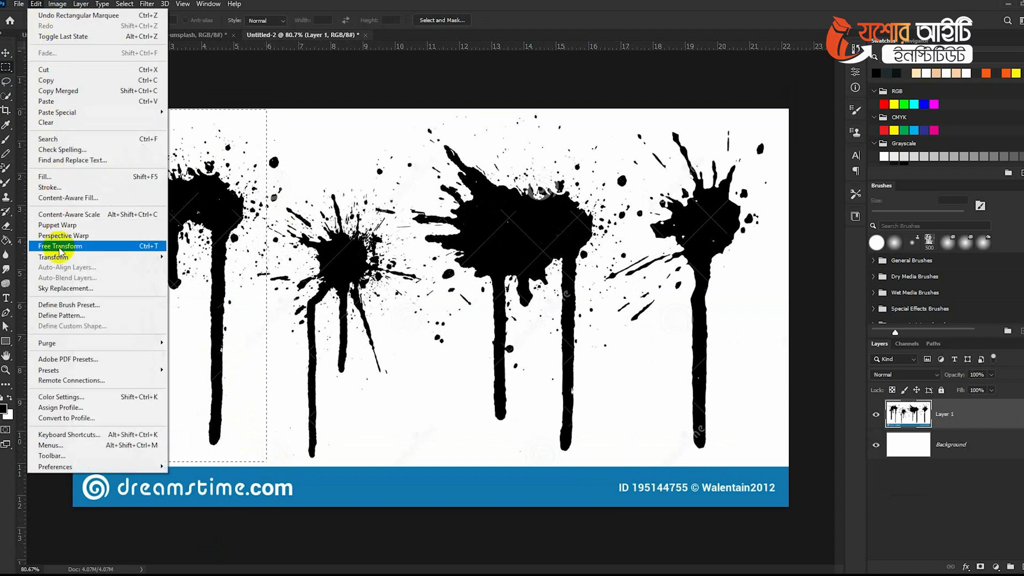
{"action": "left_click", "coordinate": [75, 308]}
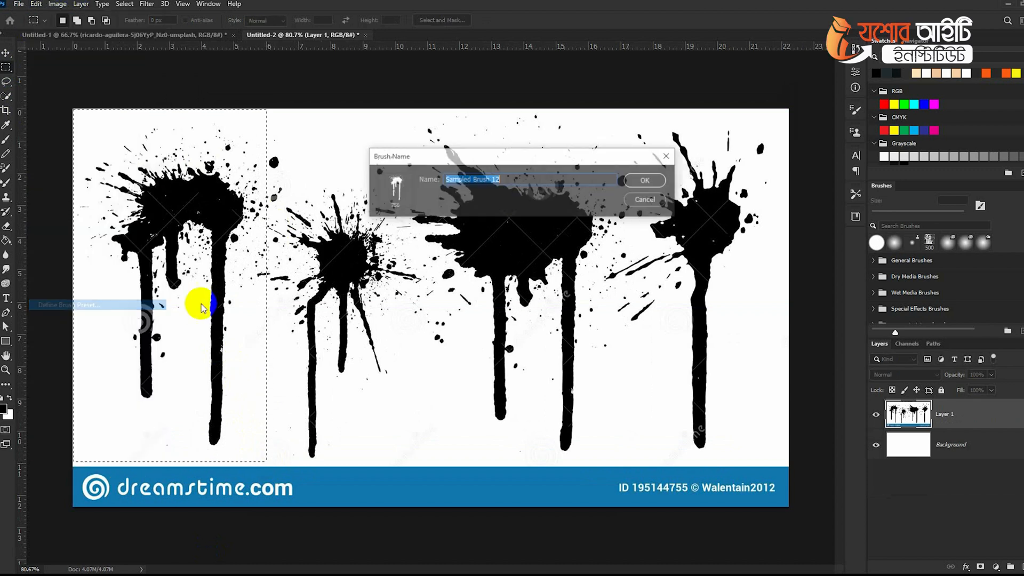
{"action": "left_click", "coordinate": [662, 182]}
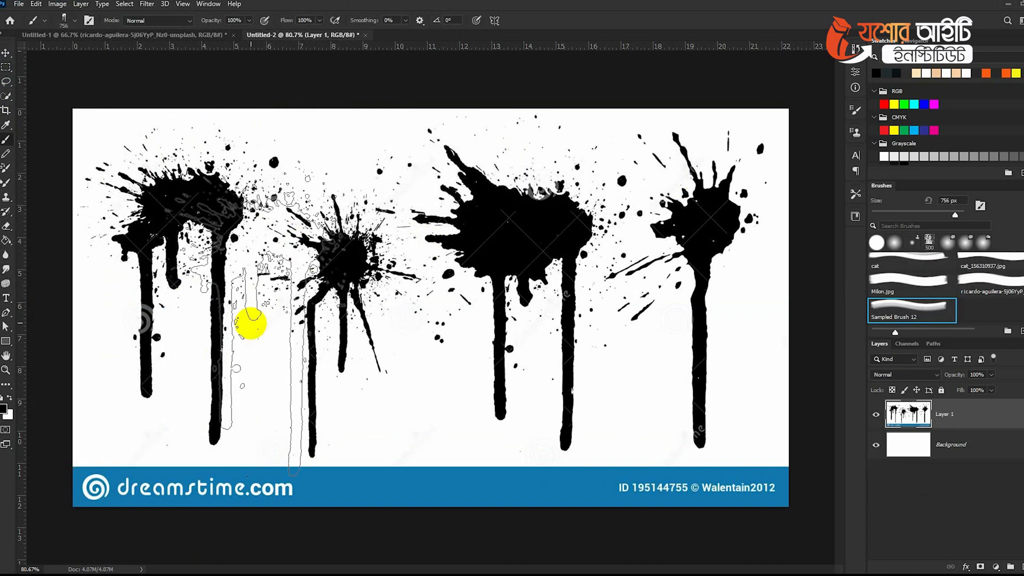
Switch to the portrait document and add a layer mask to the portrait layer.
{"action": "left_click", "coordinate": [293, 255]}
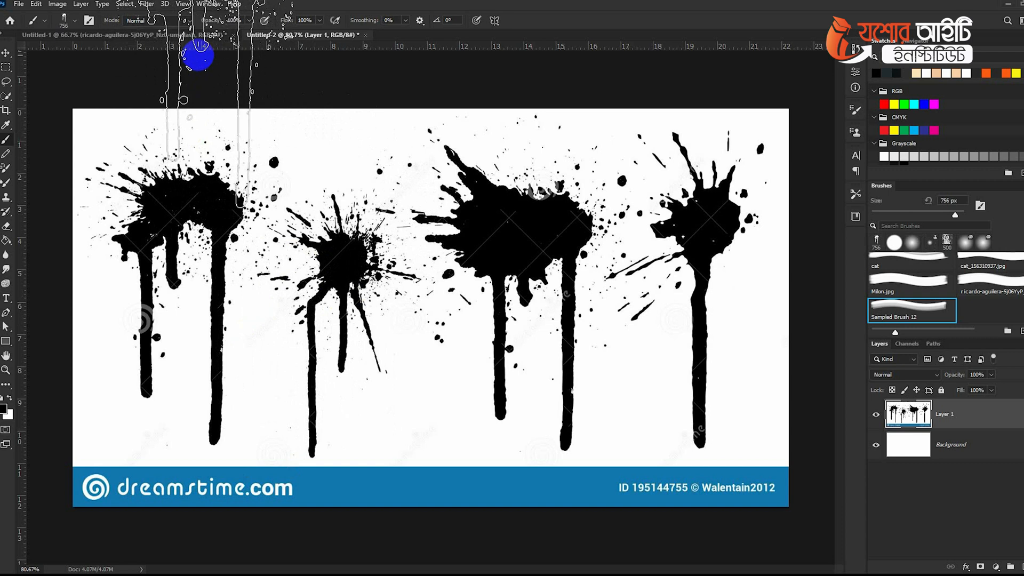
{"action": "left_click", "coordinate": [171, 36]}
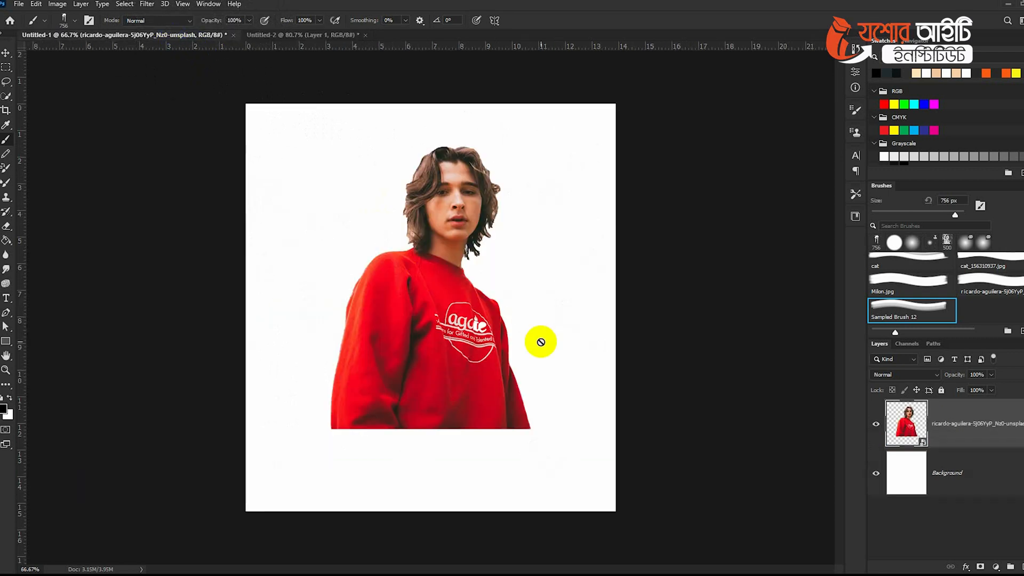
{"action": "left_click", "coordinate": [981, 568]}
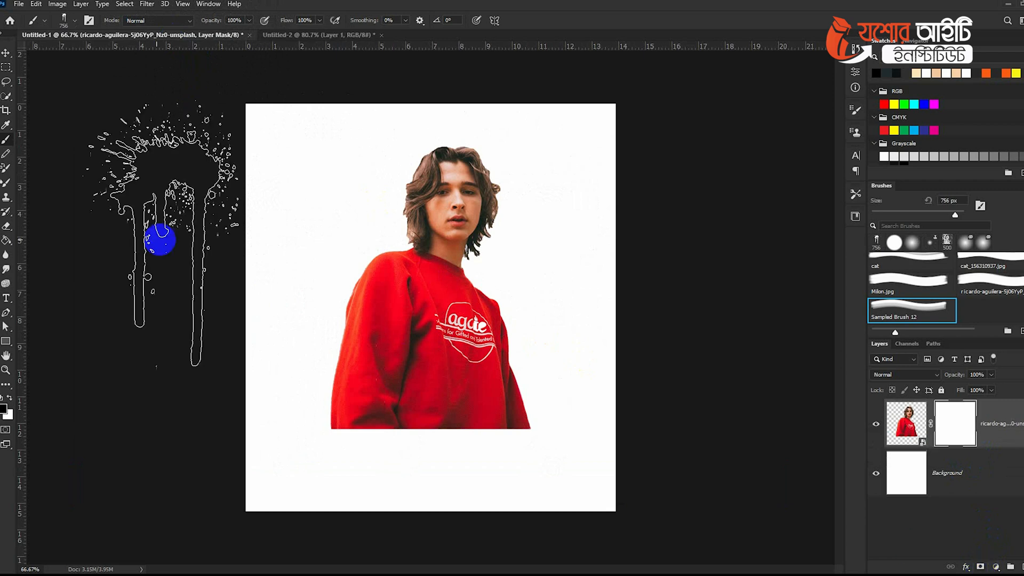
Stamp the ink drip brush repeatedly on the layer mask across the lower torso to break it into splashes.
{"action": "left_click", "coordinate": [347, 485]}
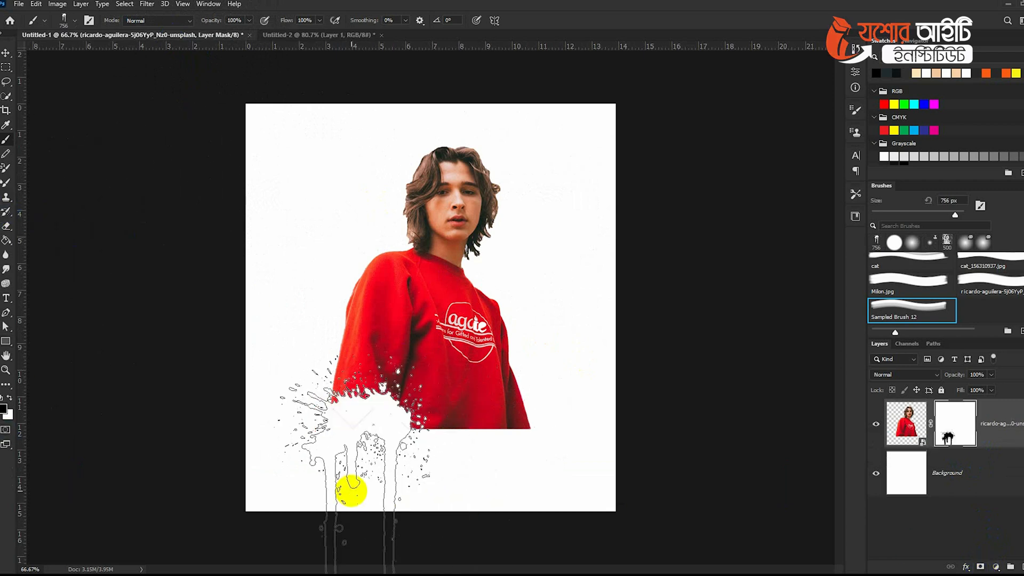
{"action": "left_click", "coordinate": [447, 514]}
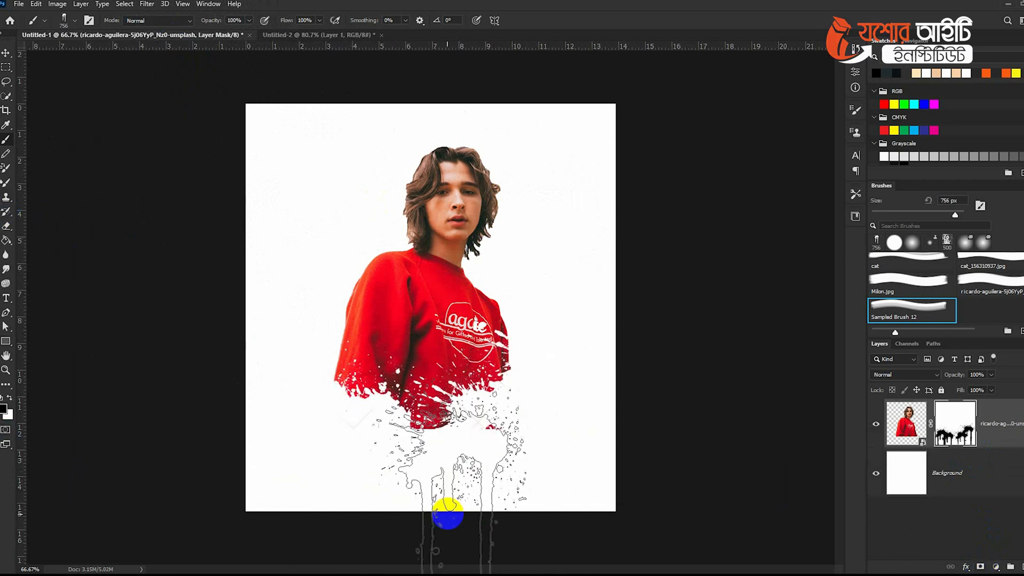
{"action": "left_click", "coordinate": [411, 478]}
{"action": "left_click", "coordinate": [315, 409]}
{"action": "left_click", "coordinate": [400, 466]}
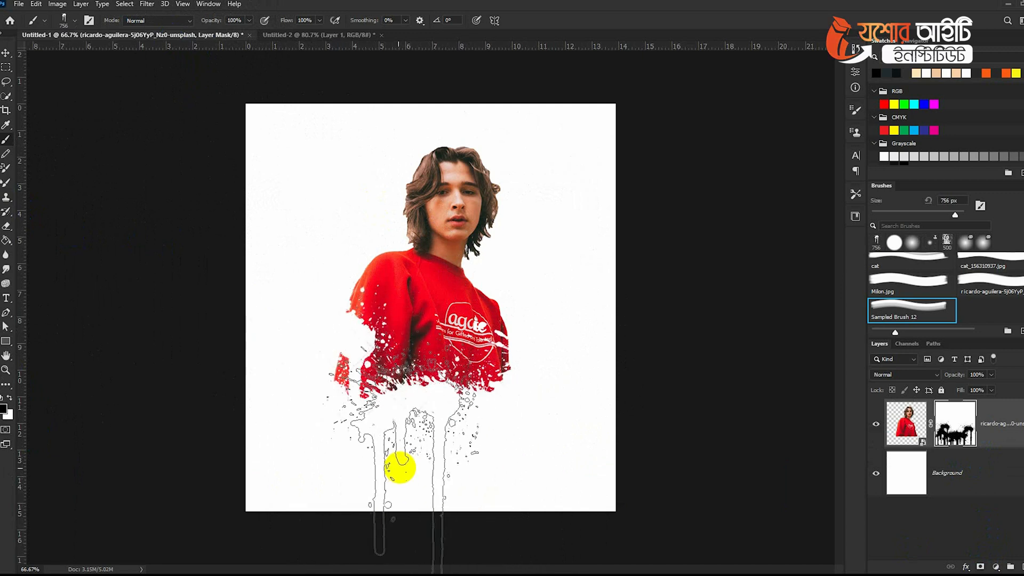
{"action": "left_click", "coordinate": [494, 418]}
{"action": "left_click", "coordinate": [550, 375]}
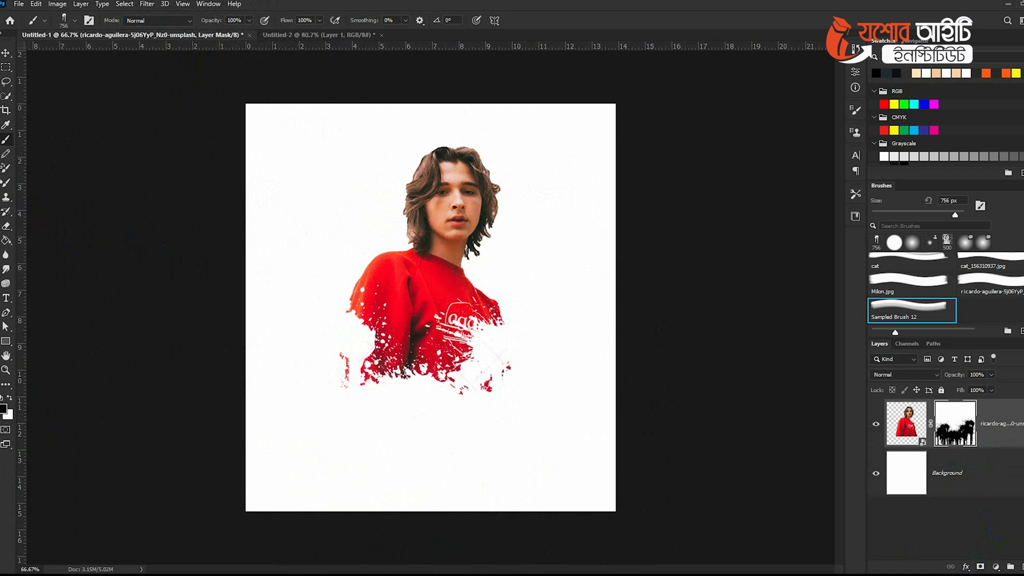
Add a new empty layer and move it beneath the portrait layer.
{"action": "left_click", "coordinate": [1020, 565]}
{"action": "left_click_drag", "start_coordinate": [983, 441], "coordinate": [983, 483]}
{"action": "scroll", "coordinate": [505, 353], "scroll_direction": "up", "scroll_amount": 1}
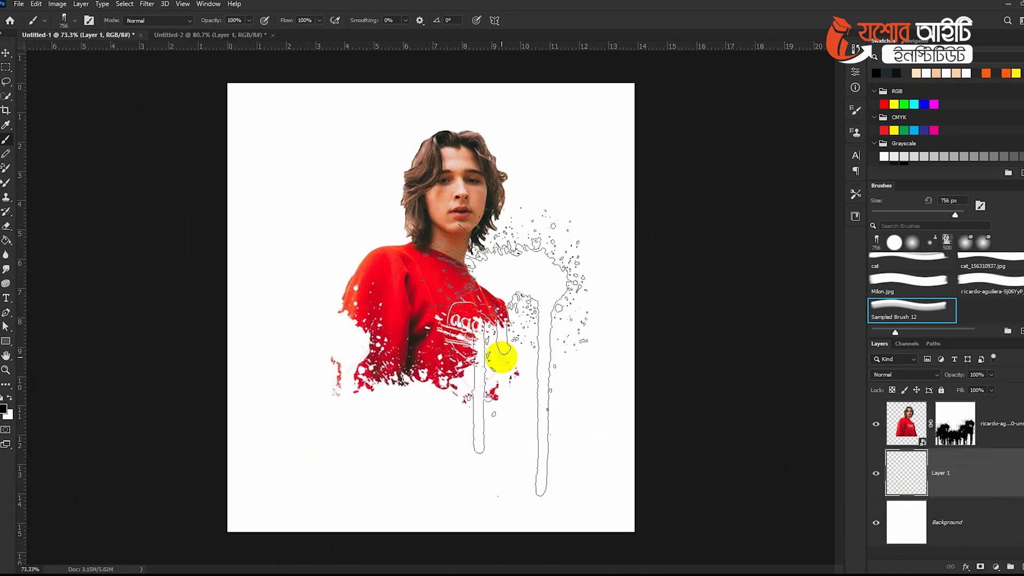
Reduce the brush to 500 px, sample the sweater's red, and stamp a red ink drip below the torso.
{"action": "key", "text": "bracketleft"}
{"action": "key", "text": "bracketleft"}
{"action": "key", "text": "bracketleft"}
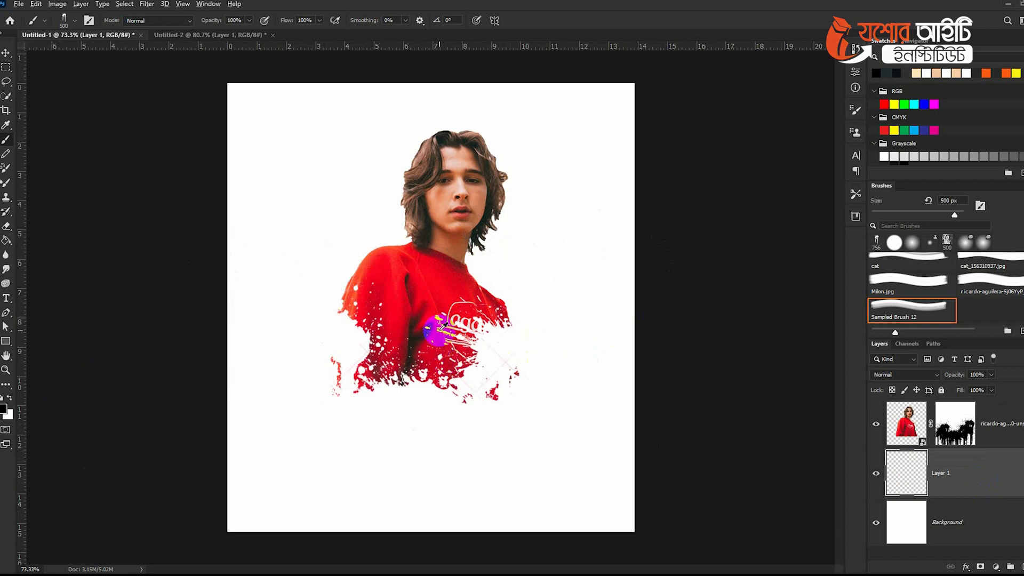
{"action": "left_click", "coordinate": [450, 300], "text": "alt"}
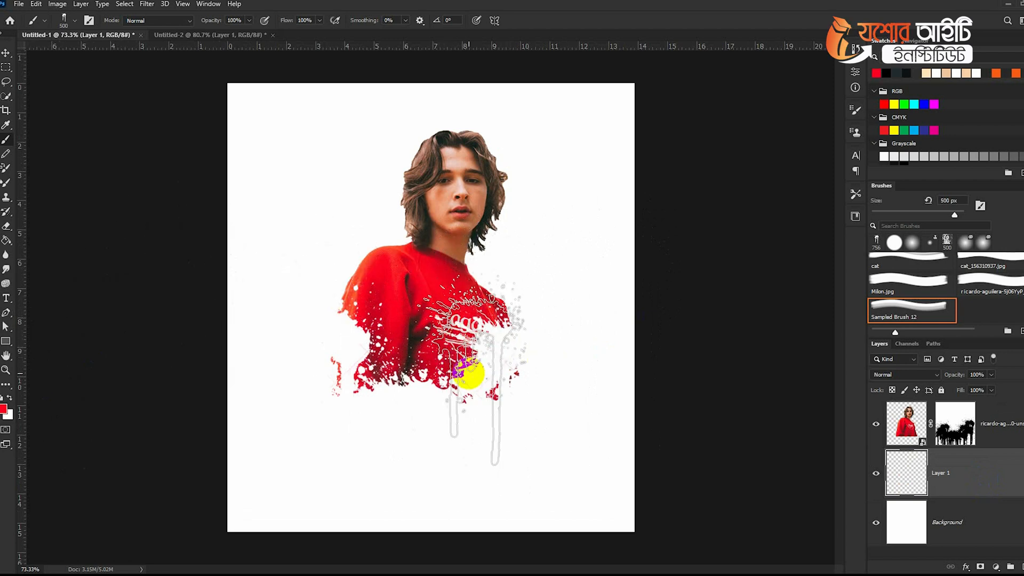
{"action": "left_click", "coordinate": [467, 389]}
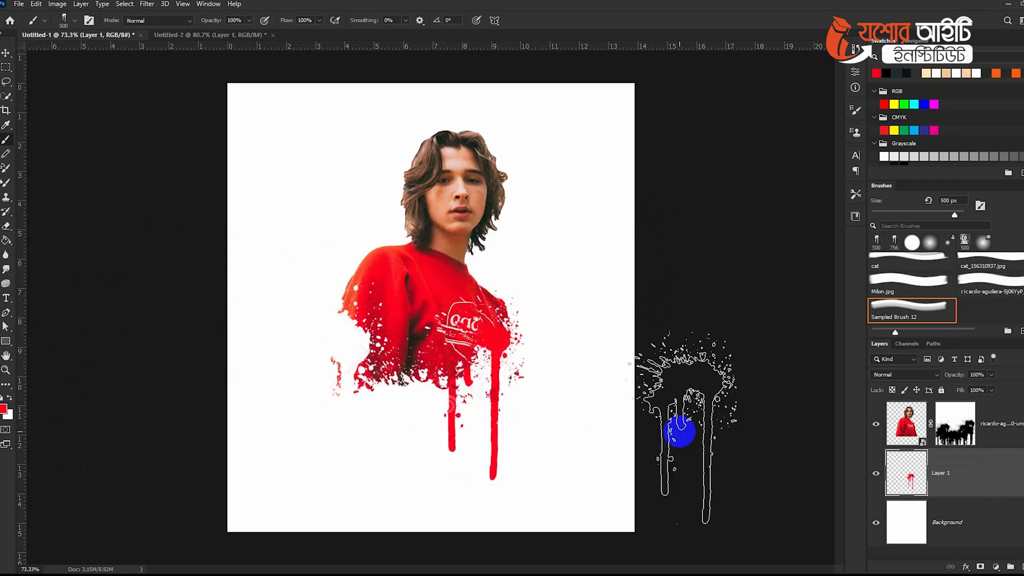
Stamp more ink drips around the lower torso on the new layer at 400 px and 250 px brush sizes.
{"action": "left_click", "coordinate": [392, 334], "text": "alt"}
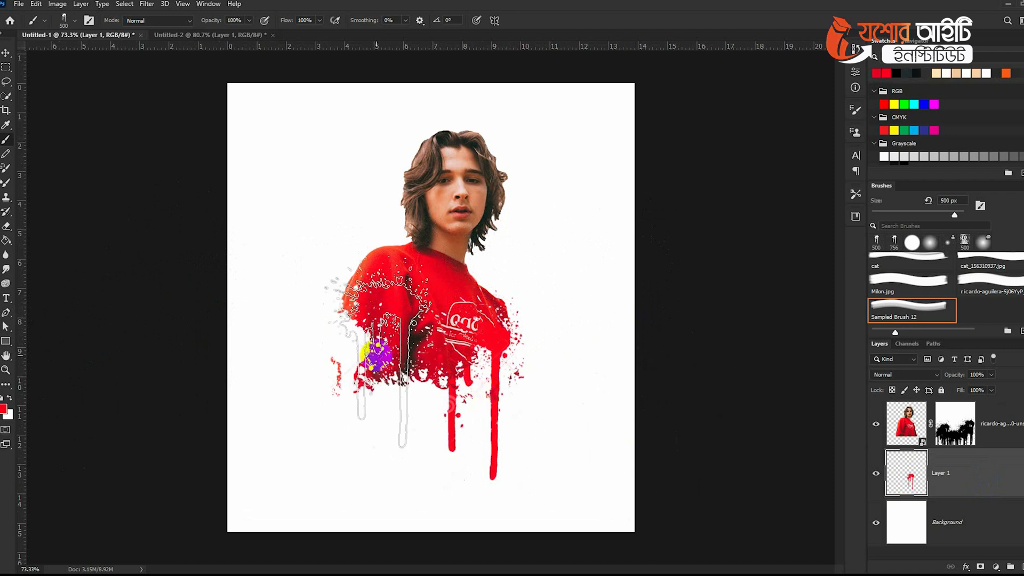
{"action": "key", "text": "bracketleft"}
{"action": "key", "text": "bracketleft"}
{"action": "left_click", "coordinate": [369, 368]}
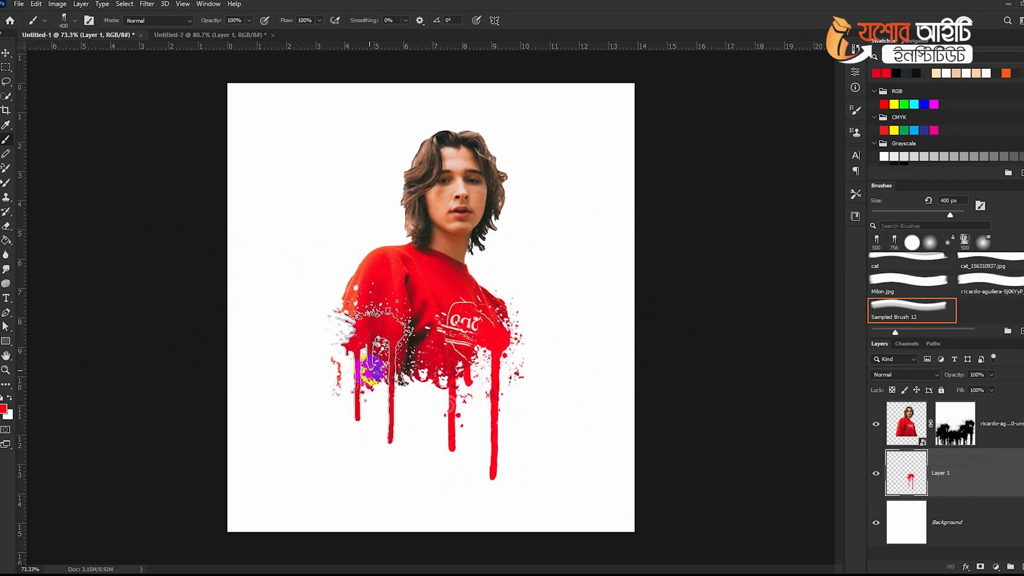
{"action": "key", "text": "bracketright"}
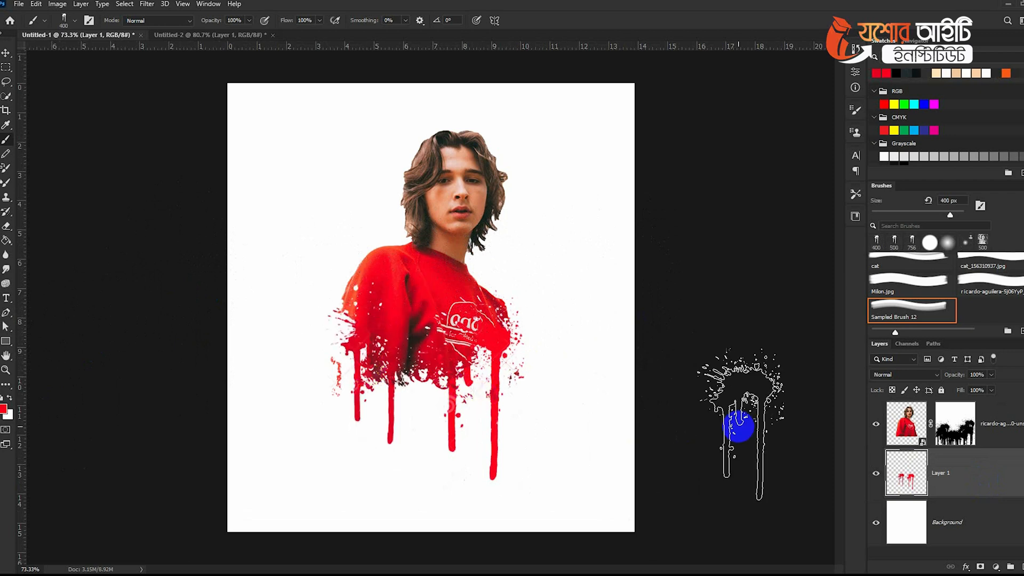
{"action": "key", "text": "bracketleft"}
{"action": "left_click", "coordinate": [413, 352]}
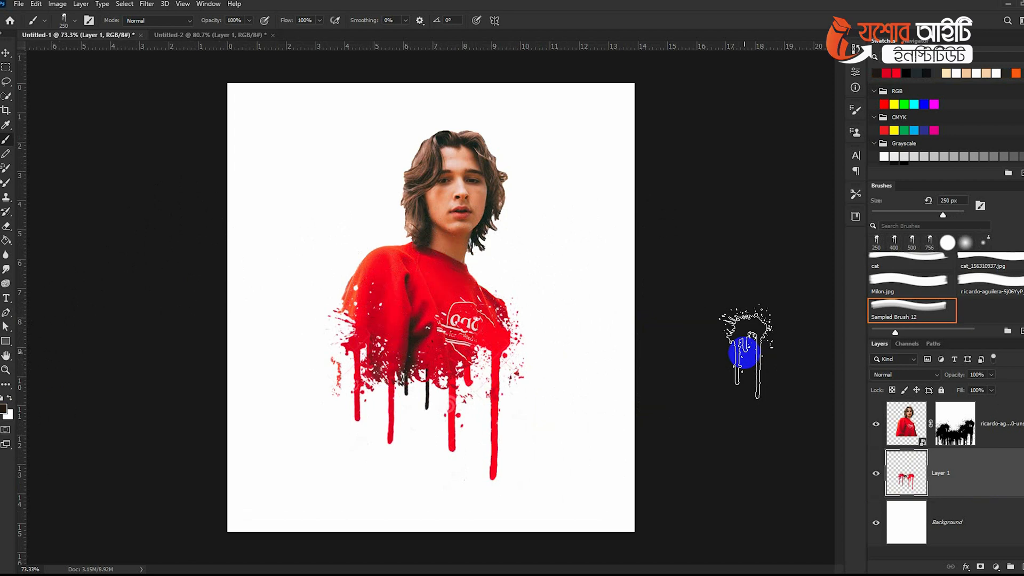
Move the ink drip layer slightly downward with the Move tool.
{"action": "key", "text": "v"}
{"action": "mouse_move", "coordinate": [388, 249]}
{"action": "left_mouse_down"}
{"action": "mouse_move", "coordinate": [274, 187]}
{"action": "mouse_move", "coordinate": [258, 120]}
{"action": "mouse_move", "coordinate": [340, 251]}
{"action": "mouse_move", "coordinate": [386, 271]}
{"action": "left_mouse_up"}
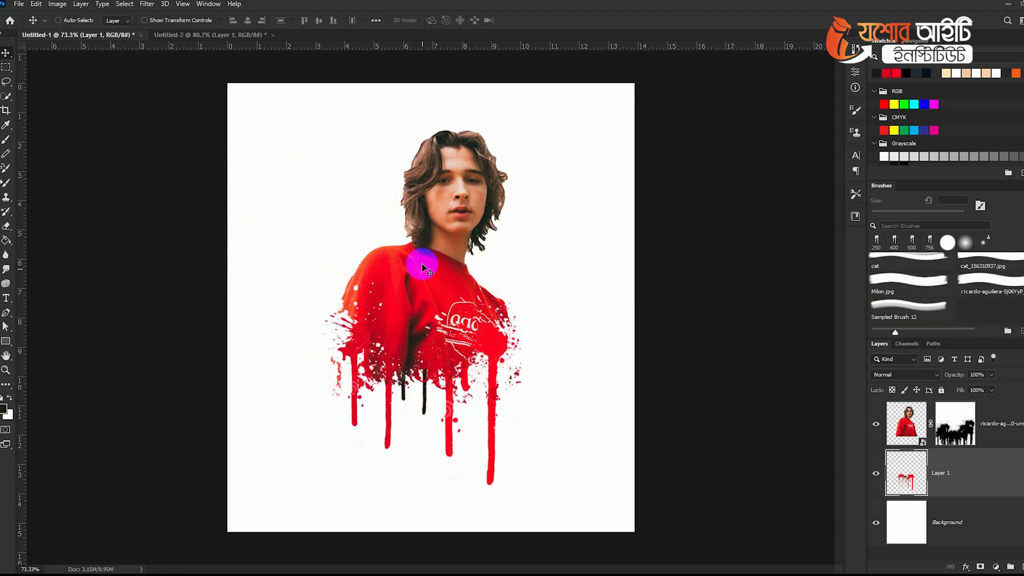
Select the portrait's layer mask, rotate the brush to -136°, and stamp splashes across the top of the hair.
{"action": "left_click", "coordinate": [968, 431]}
{"action": "left_click", "coordinate": [6, 140]}
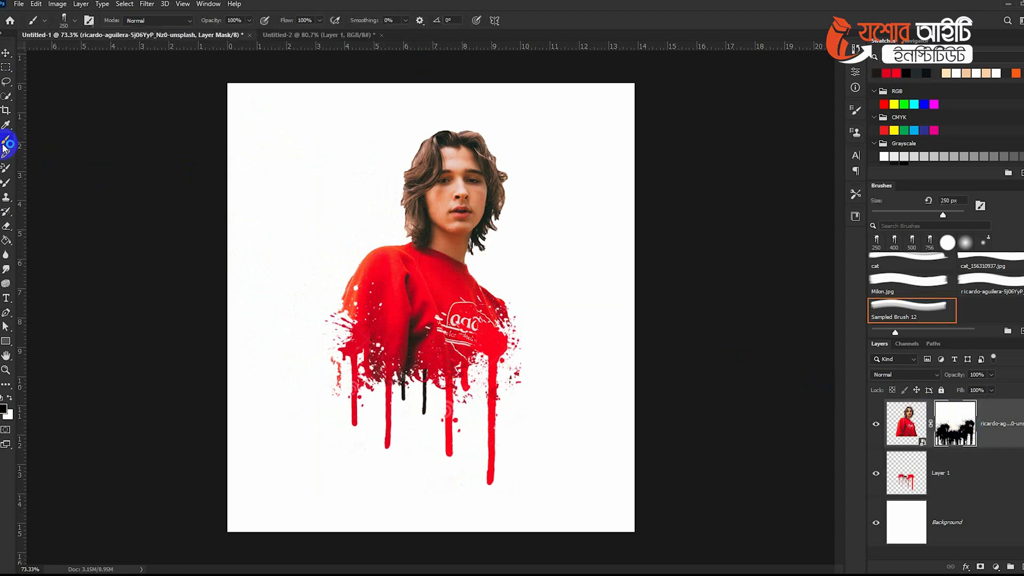
{"action": "scroll", "coordinate": [397, 219], "scroll_direction": "up", "scroll_amount": 4}
{"action": "right_click", "coordinate": [450, 206]}
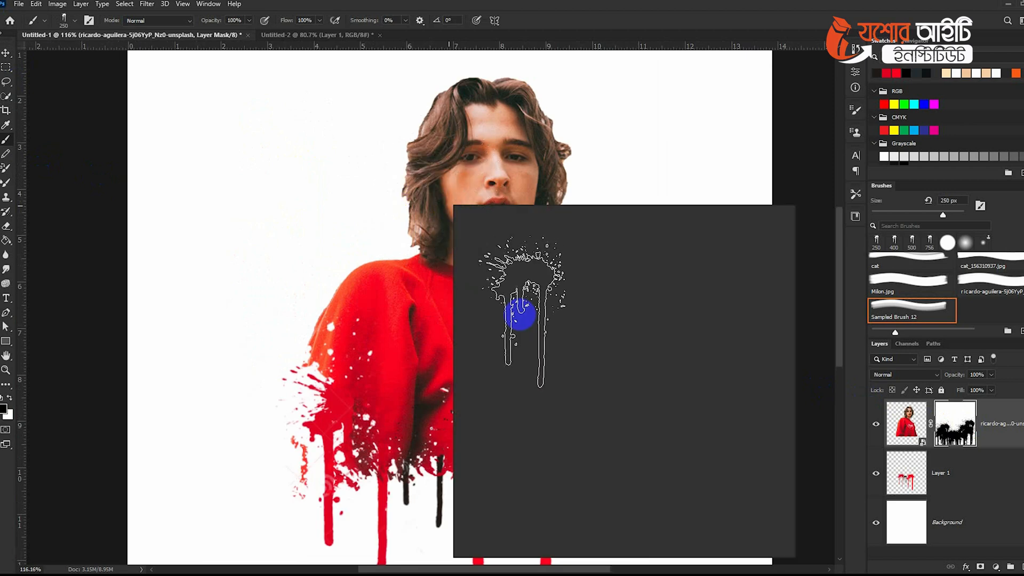
{"action": "left_click_drag", "start_coordinate": [462, 262], "coordinate": [457, 258]}
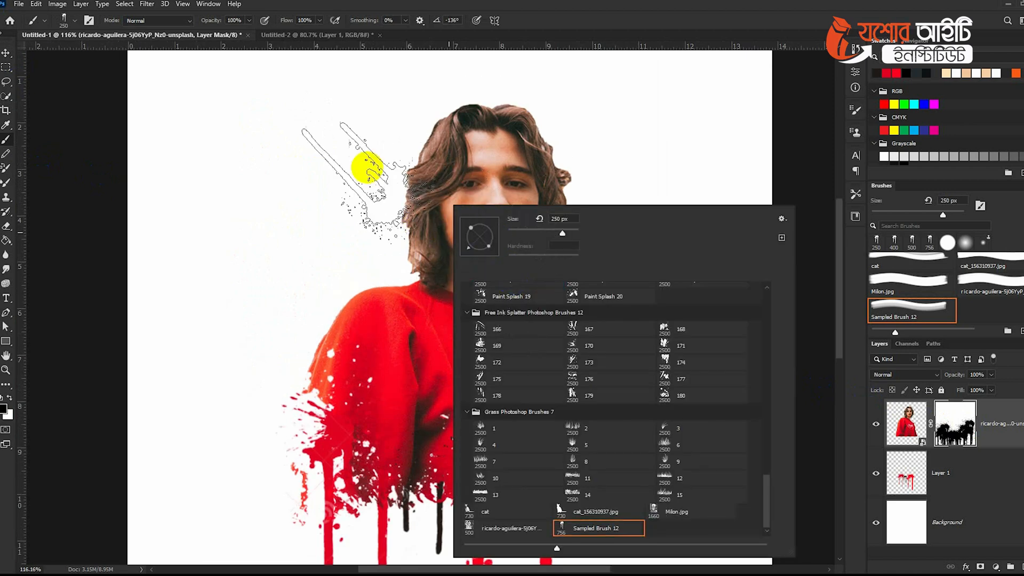
{"action": "left_click", "coordinate": [349, 138]}
{"action": "left_click", "coordinate": [367, 198]}
{"action": "left_click", "coordinate": [358, 186]}
{"action": "left_click", "coordinate": [390, 98]}
{"action": "left_click", "coordinate": [375, 165]}
{"action": "left_click", "coordinate": [361, 158]}
{"action": "left_click", "coordinate": [454, 68]}
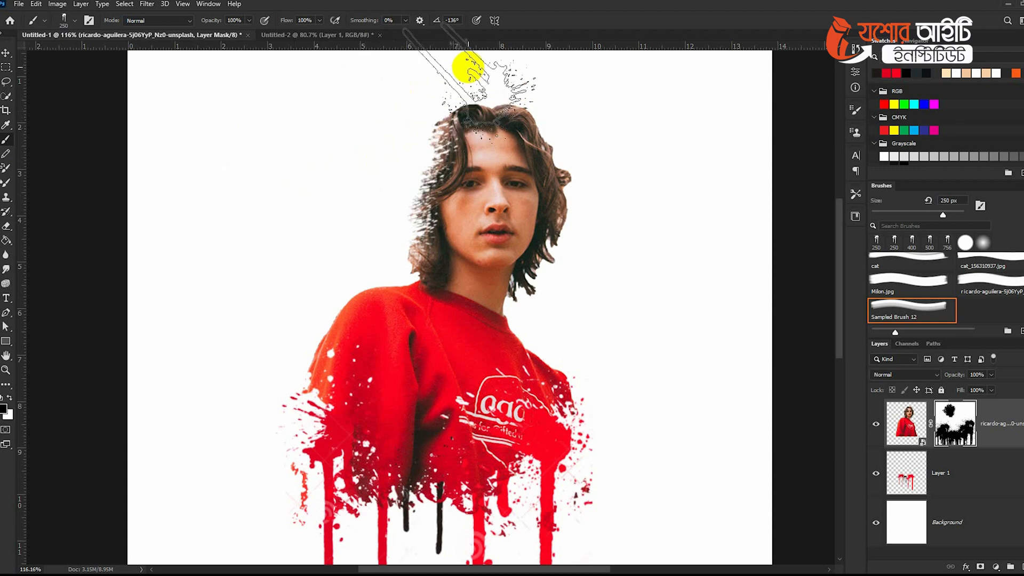
Stamp more mask splashes along the hair's right side, rotating the brush to 85°.
{"action": "left_click", "coordinate": [569, 149]}
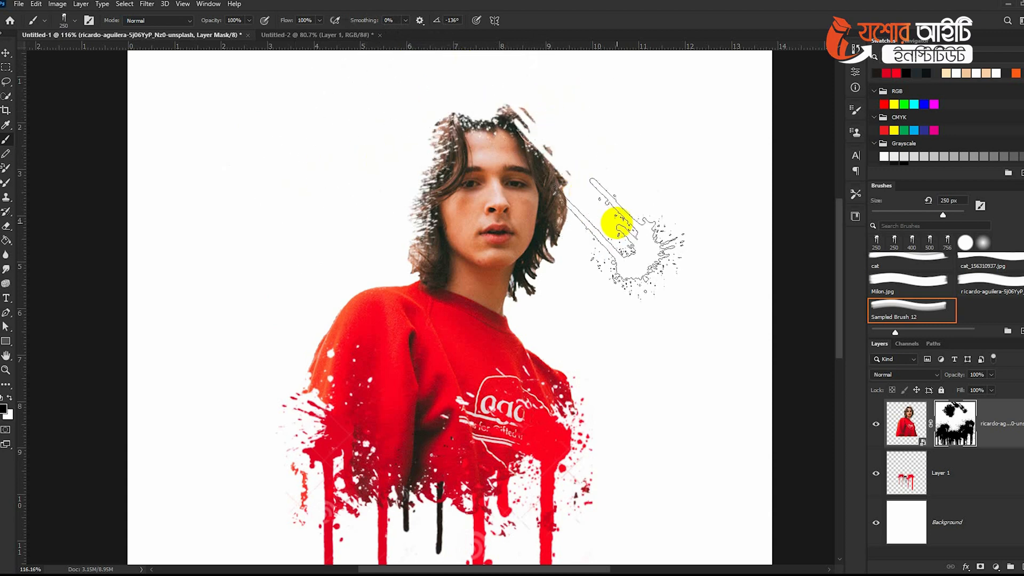
{"action": "right_click", "coordinate": [641, 223]}
{"action": "left_click_drag", "start_coordinate": [646, 248], "coordinate": [658, 206]}
{"action": "left_click", "coordinate": [612, 230]}
{"action": "left_click", "coordinate": [598, 295]}
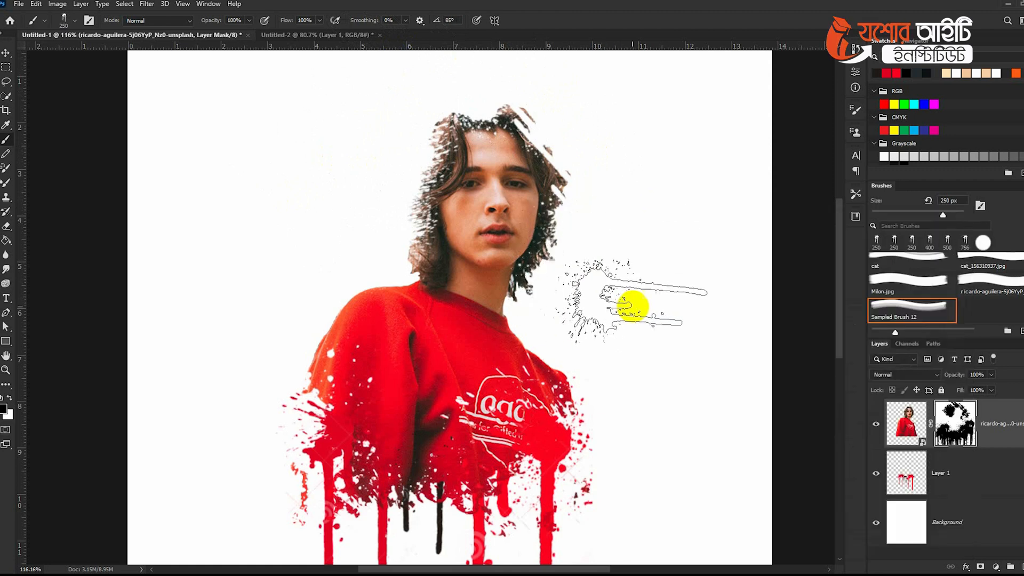
Add a new layer above the ink drip layer and sample the hair's brown color.
{"action": "left_click", "coordinate": [944, 469]}
{"action": "left_click", "coordinate": [1010, 566]}
{"action": "left_click", "coordinate": [529, 158], "text": "alt"}
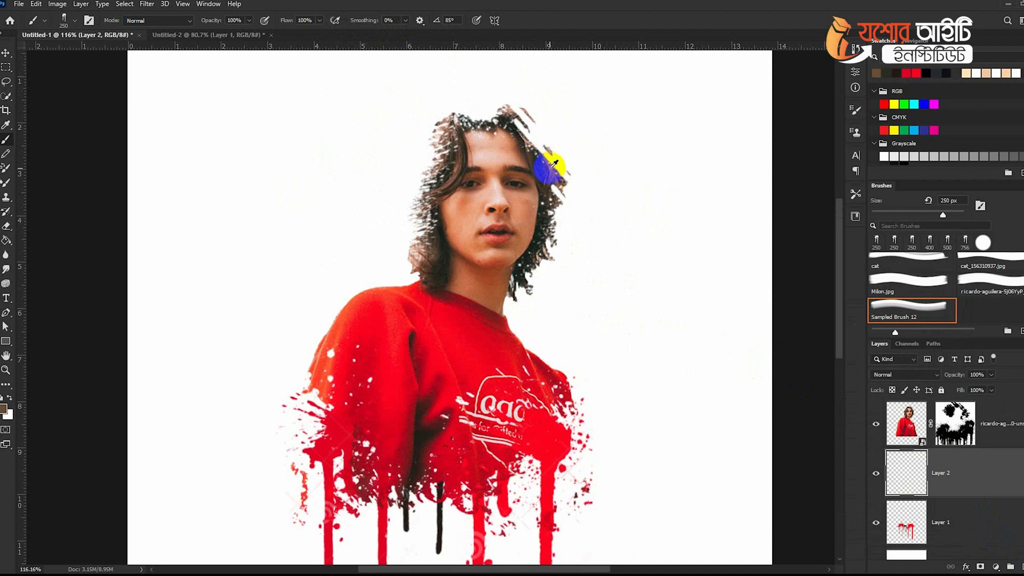
Rotate the brush to -21°, enlarge it to 600 px, and stamp a brown ink splash over the top of the hair.
{"action": "key", "text": "]"}
{"action": "right_click", "coordinate": [613, 194]}
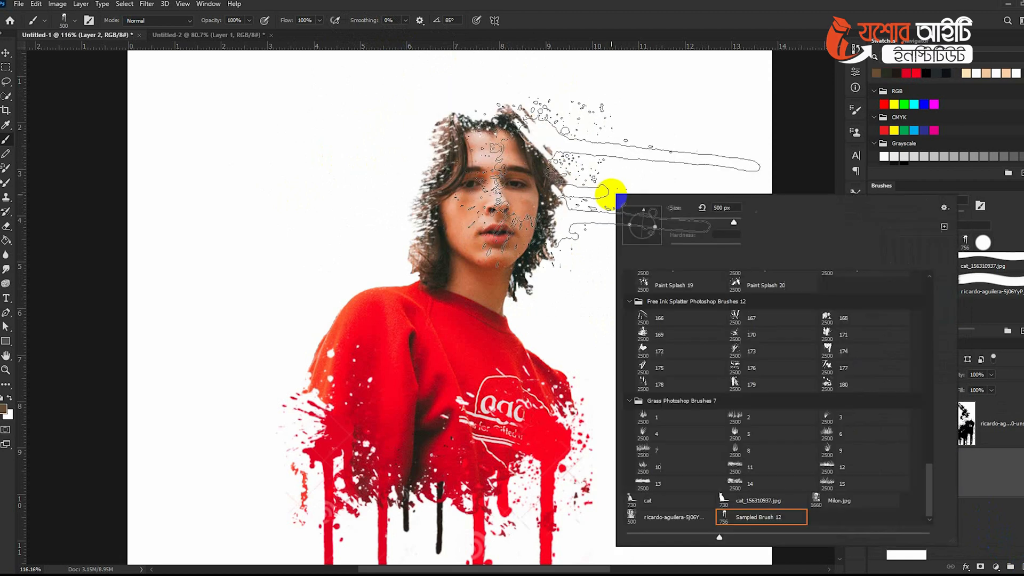
{"action": "left_click", "coordinate": [661, 234]}
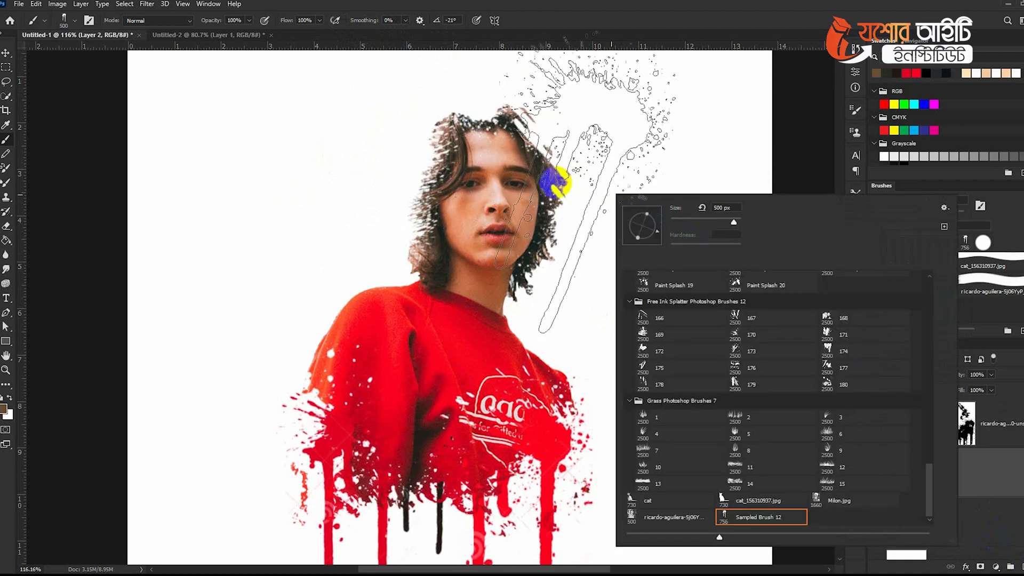
{"action": "left_click", "coordinate": [651, 5]}
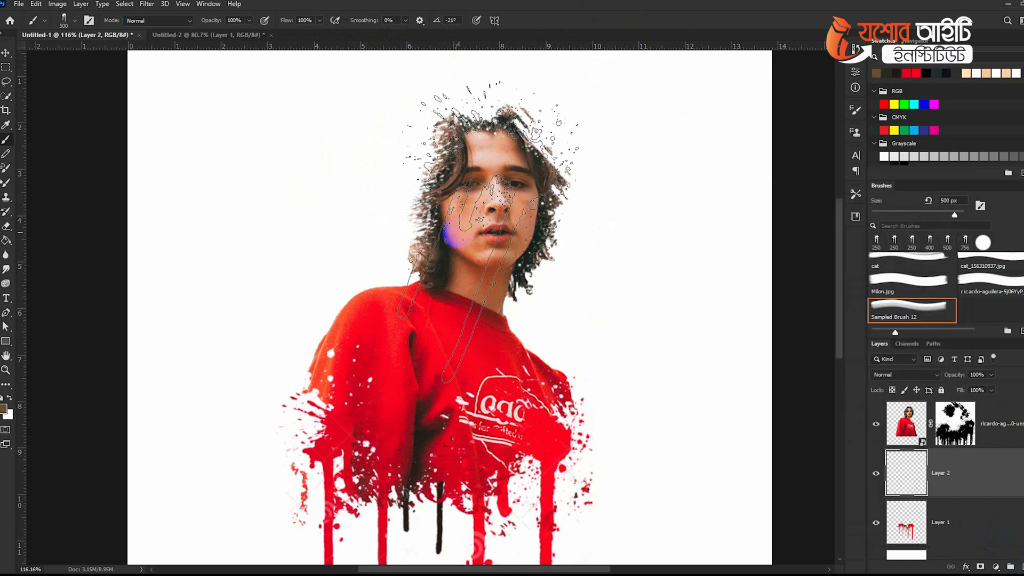
{"action": "key", "text": "bracketright"}
{"action": "left_click", "coordinate": [452, 235]}
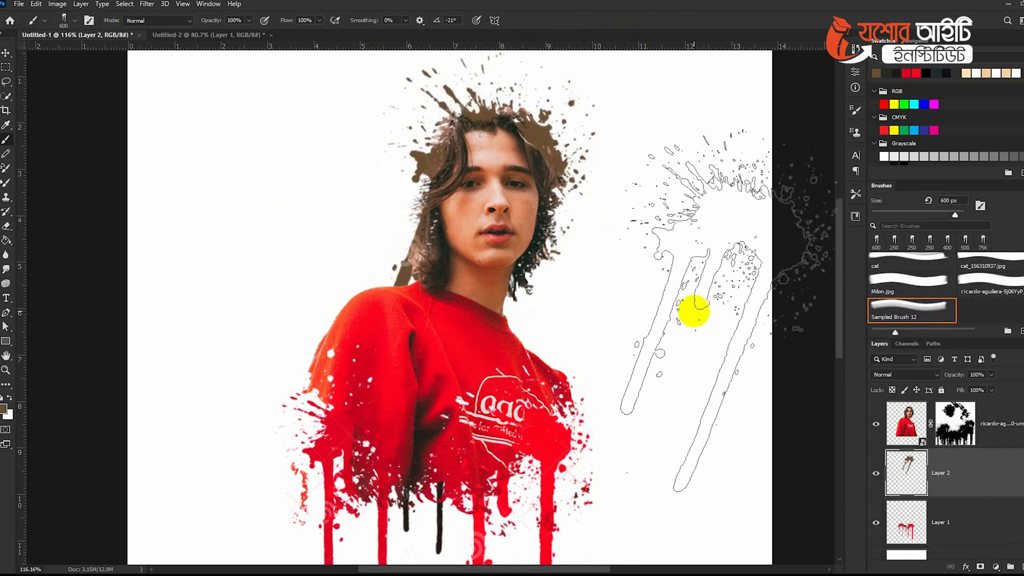
Sample a dark hair color from the portrait and reduce the brush size to 300 px.
{"action": "left_click", "coordinate": [482, 289], "text": "alt"}
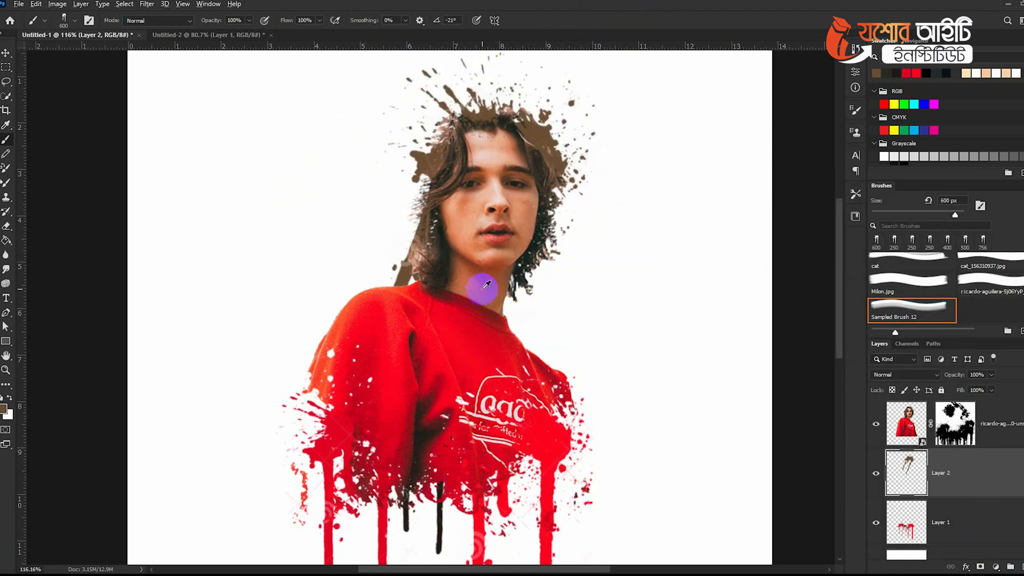
{"action": "left_click", "coordinate": [536, 248], "text": "alt"}
{"action": "key", "text": "bracketleft"}
{"action": "key", "text": "bracketleft"}
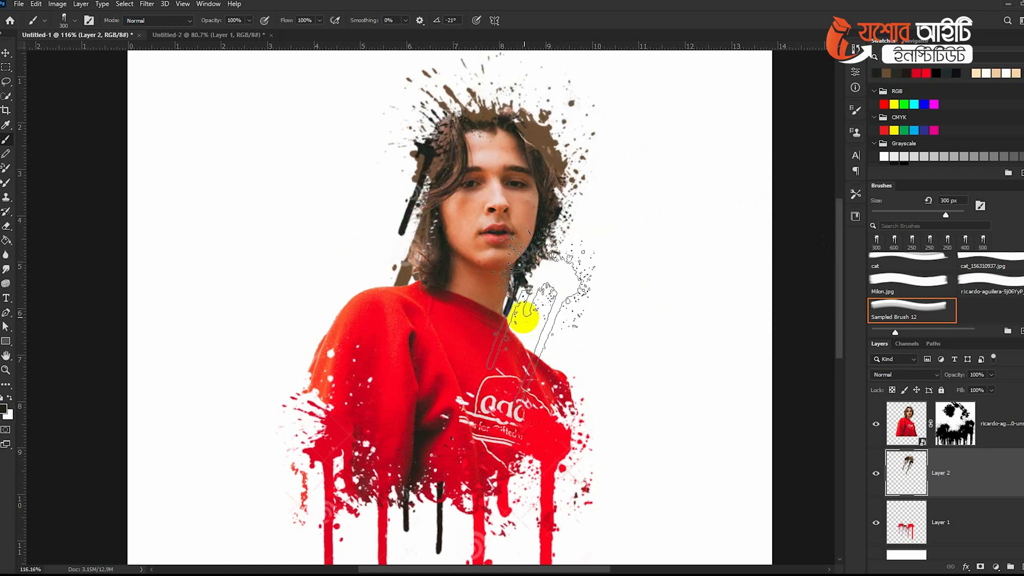
Switch to the drip brush rotated to 5°, stamp a drip over the face, and undo that stamp.
{"action": "right_click", "coordinate": [515, 220]}
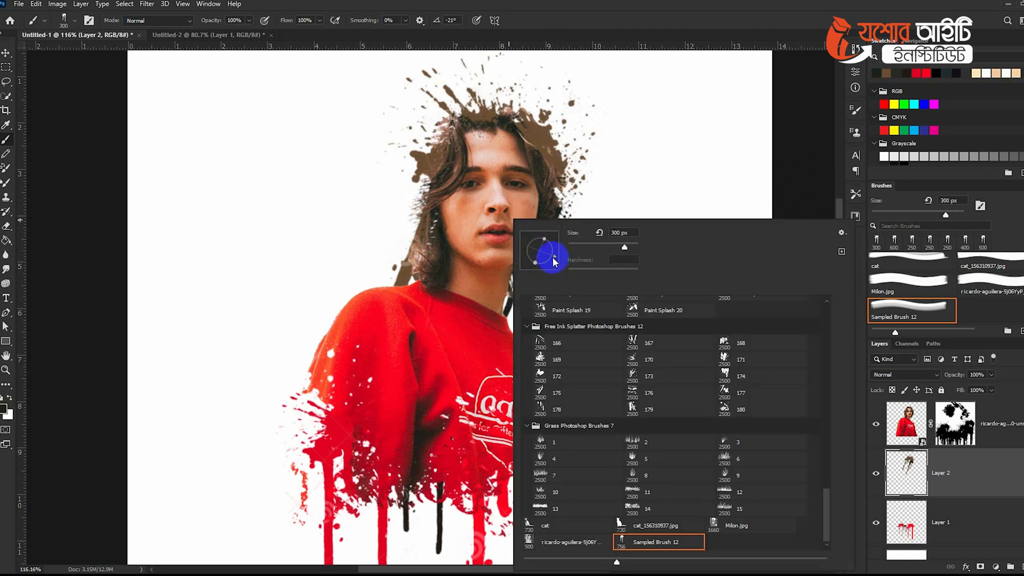
{"action": "left_click", "coordinate": [460, 183]}
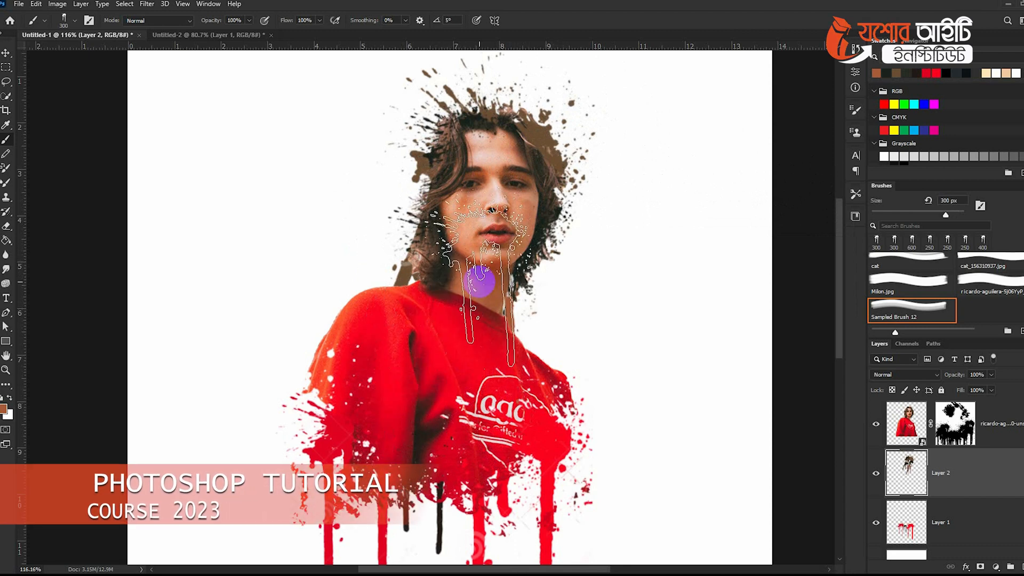
{"action": "left_click", "coordinate": [532, 148]}
{"action": "key", "text": "ctrl+z"}
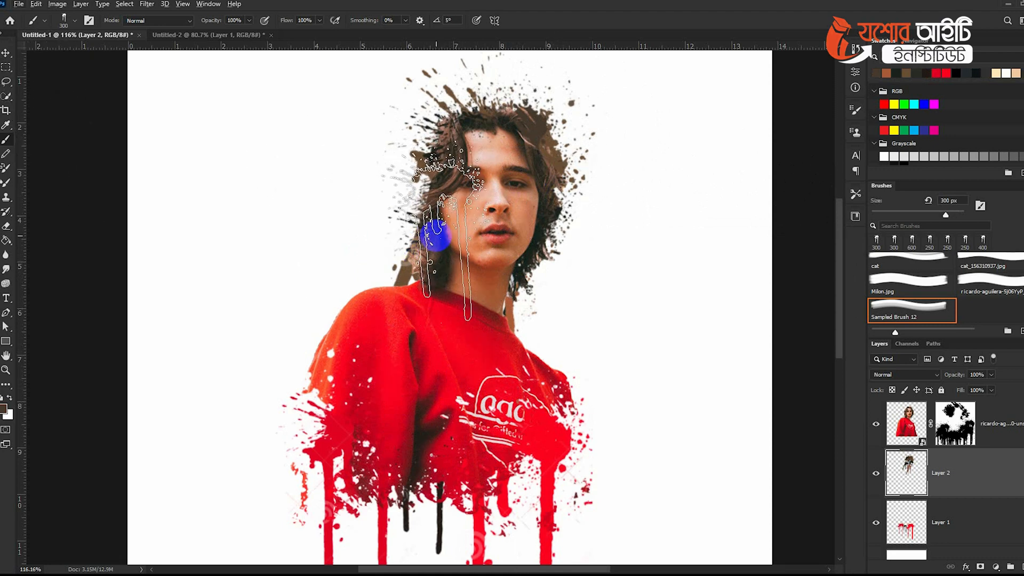
{"action": "scroll", "coordinate": [567, 382], "scroll_direction": "down", "scroll_amount": 4, "text": "alt"}
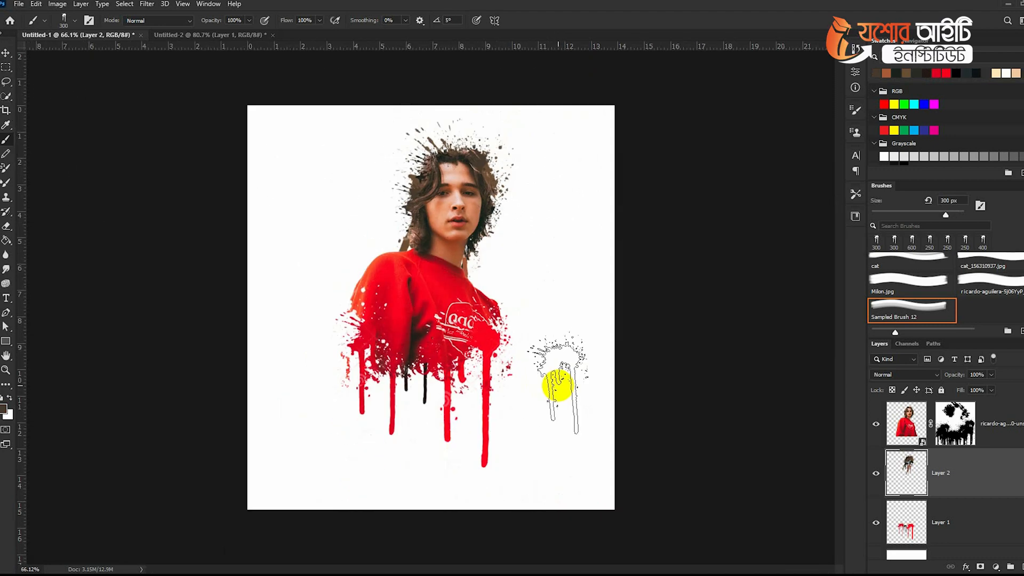